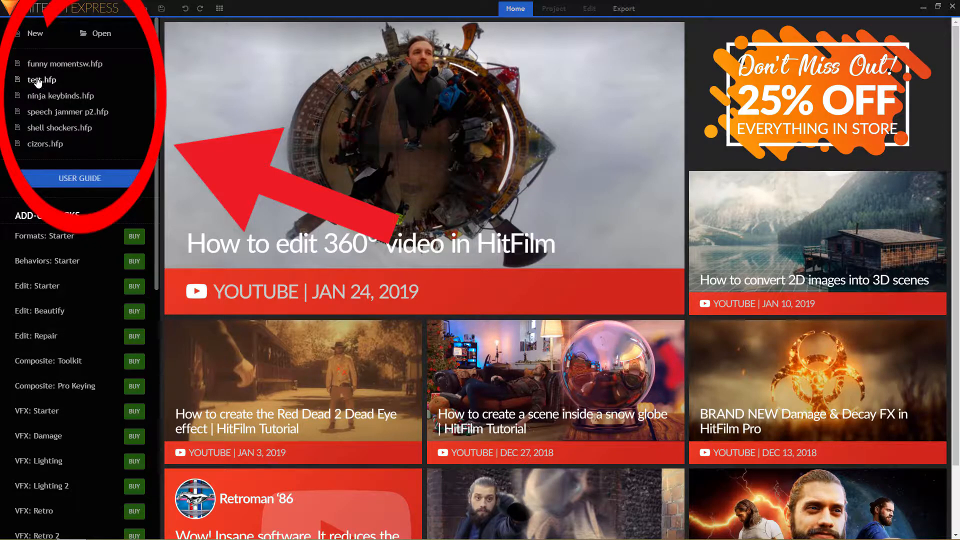
Step: Create a new project with the 1080p Full HD @ 59.94 fps template and start editing it
click(34, 33)
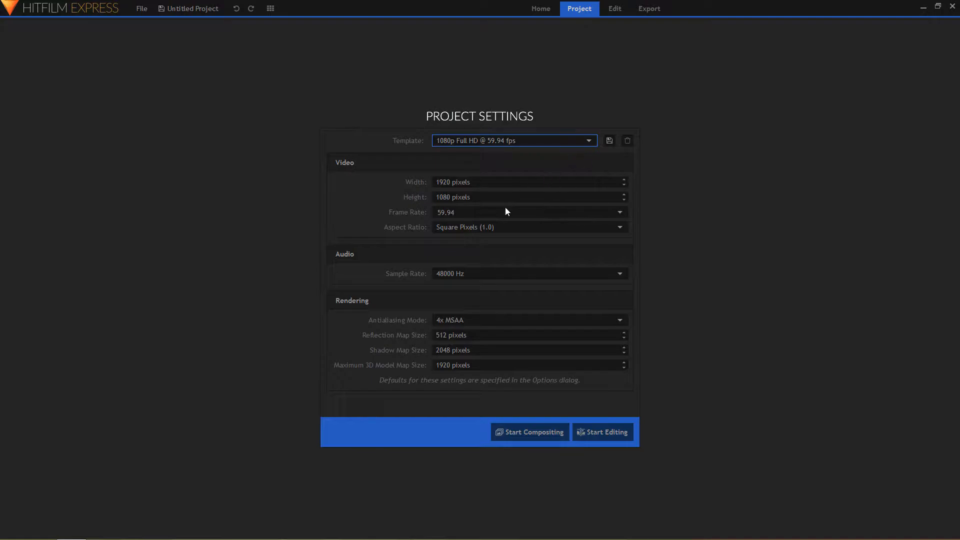
click(498, 141)
click(498, 141)
click(498, 141)
click(498, 142)
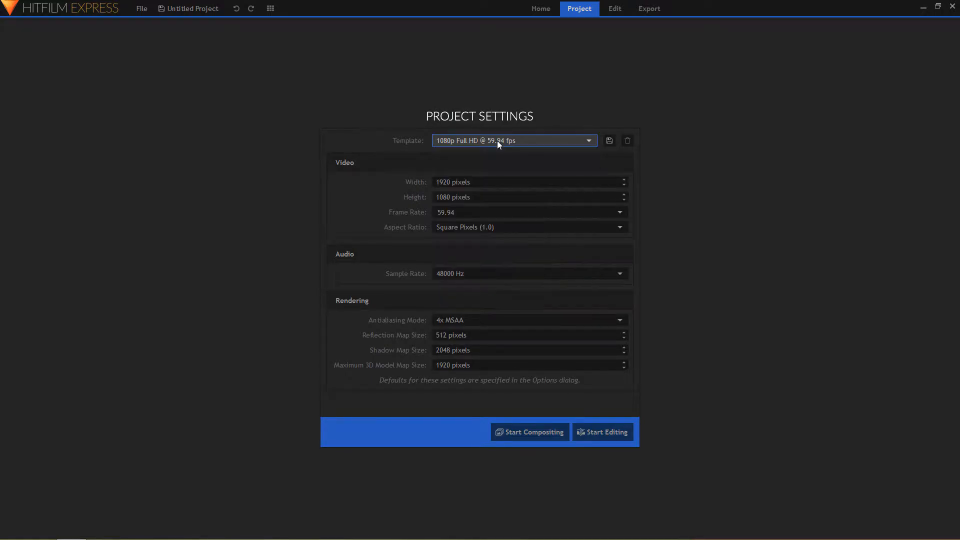
click(492, 140)
click(492, 140)
click(453, 142)
click(453, 143)
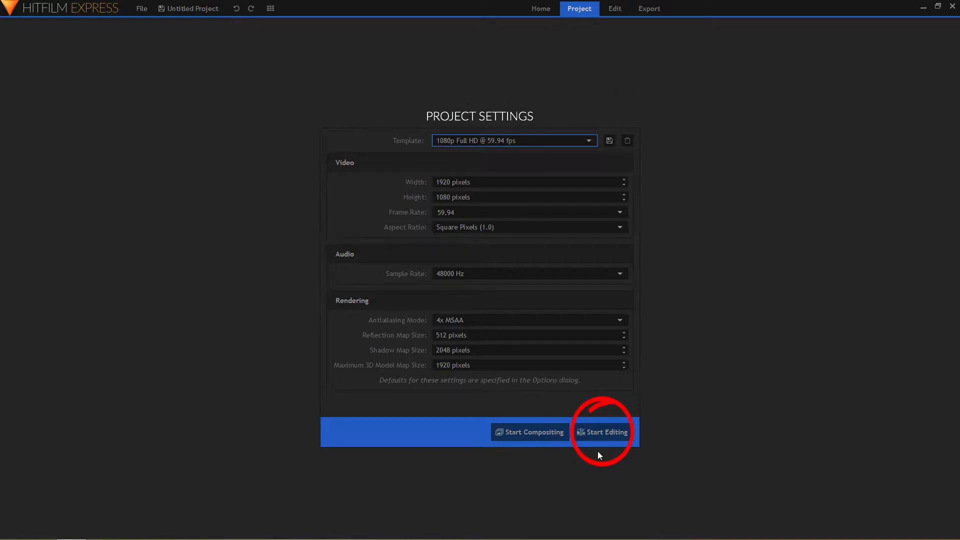
click(604, 433)
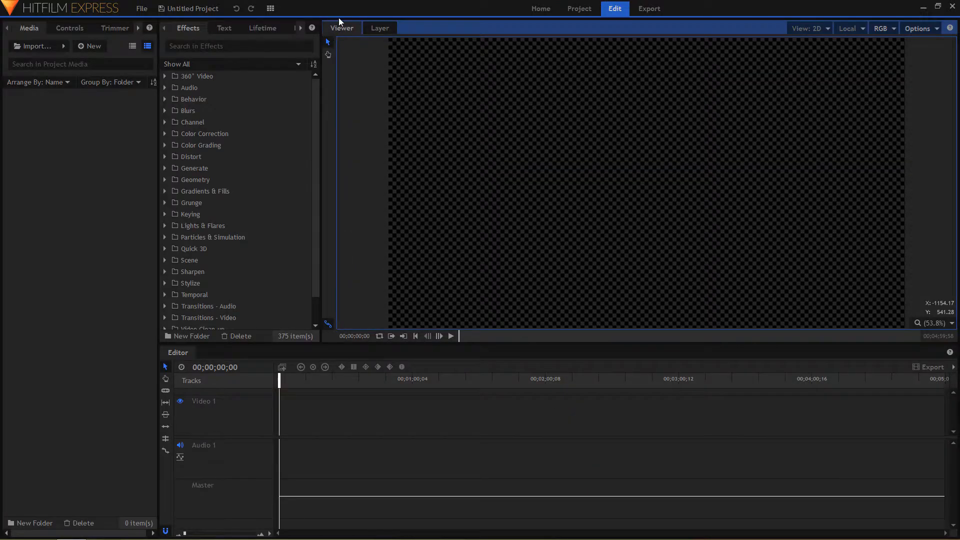
Step: Widen the Viewer slightly by moving its boundary with the Trimmer
click(165, 352)
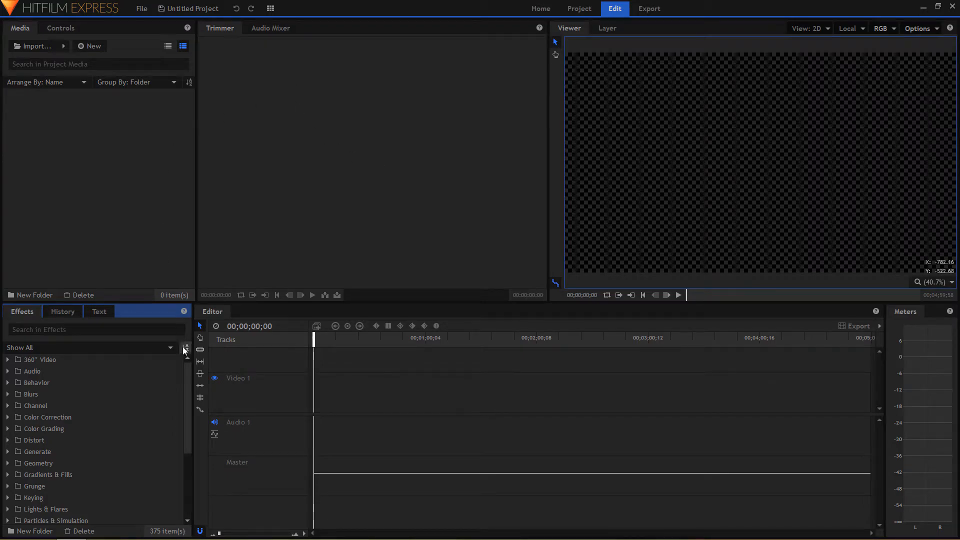
scroll(69, 383, down, 1)
scroll(69, 382, up, 1)
mouse_move(548, 105)
mouse_down()
mouse_move(523, 105)
mouse_move(541, 105)
mouse_up()
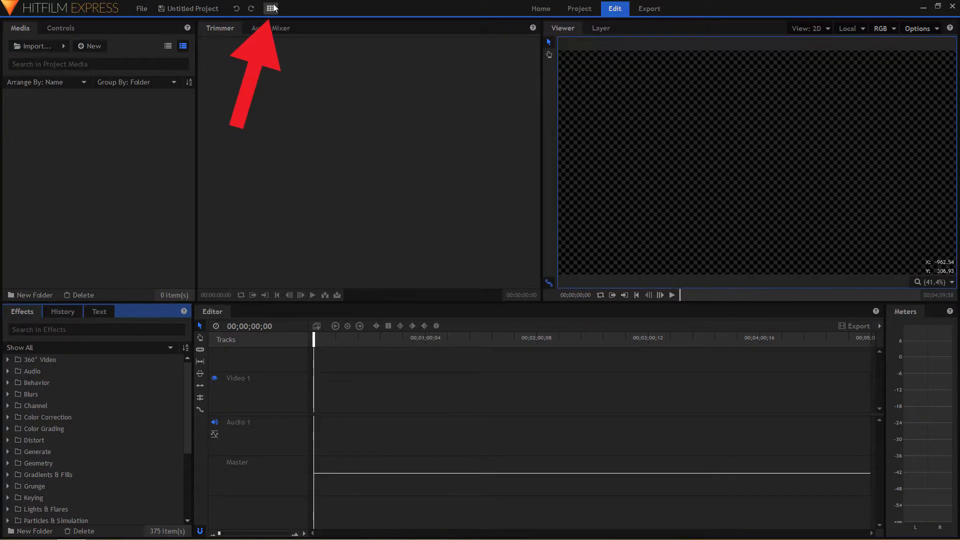
Step: Switch to the Compositing workspace and place the Text panel directly after Effects in its panel group
click(271, 8)
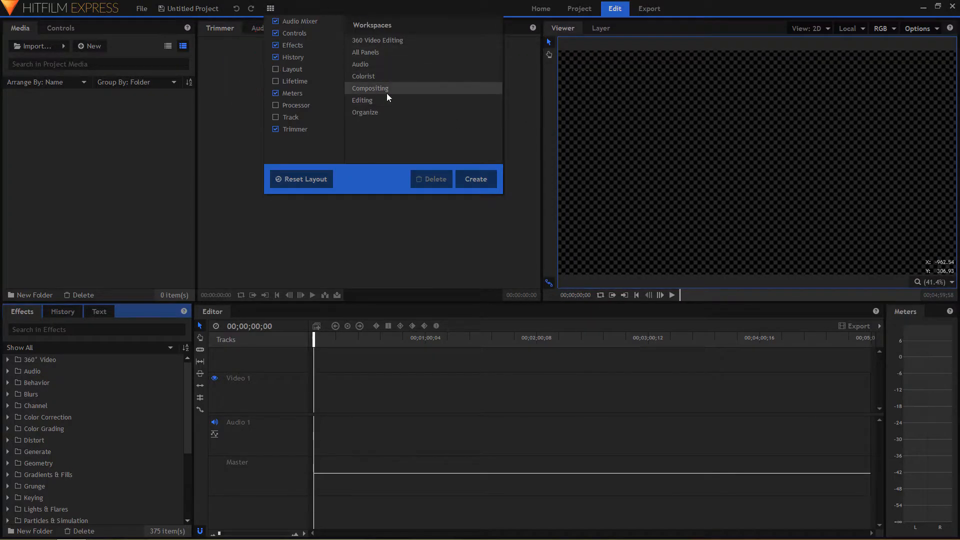
click(386, 93)
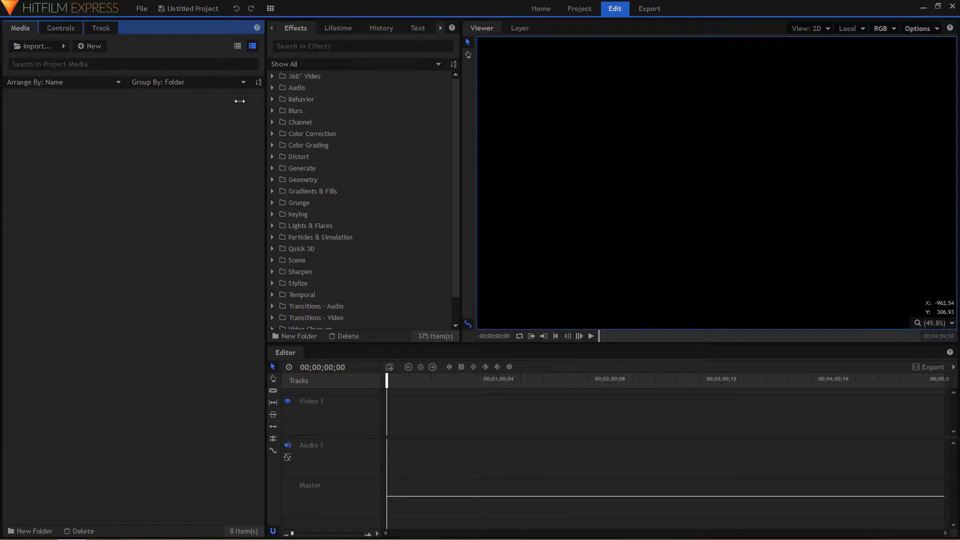
click(235, 29)
click(191, 27)
drag(304, 29, 219, 29)
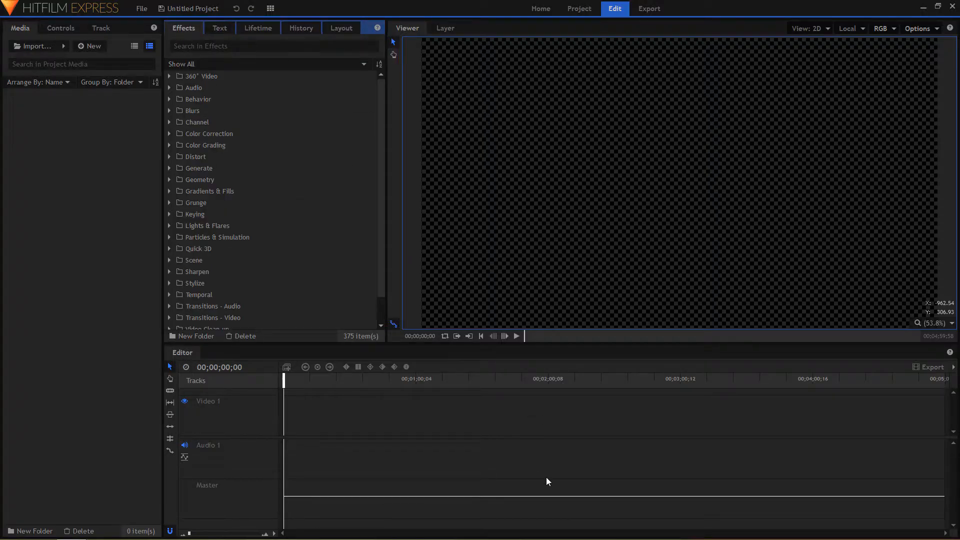
Step: Set the Editor timeline's preview mode to None
click(340, 448)
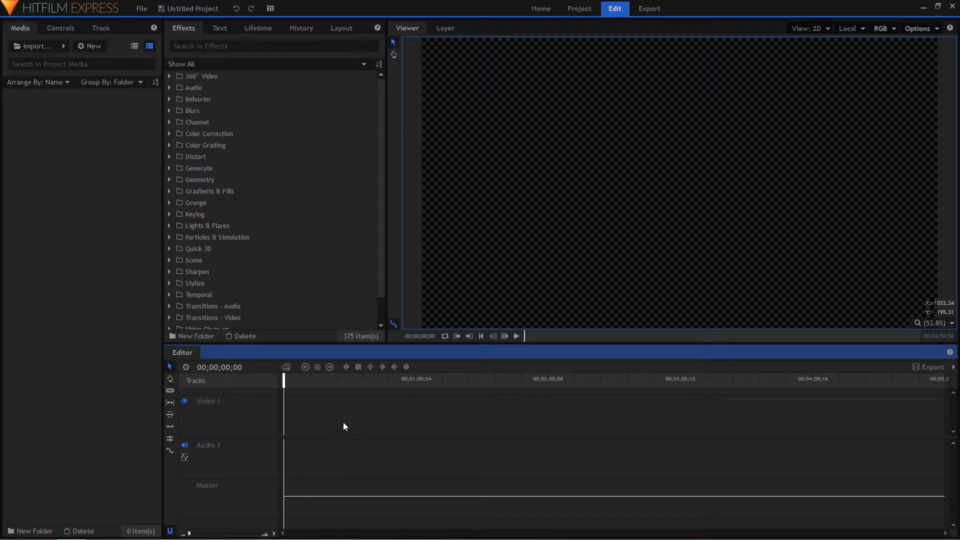
click(274, 533)
mouse_move(324, 523)
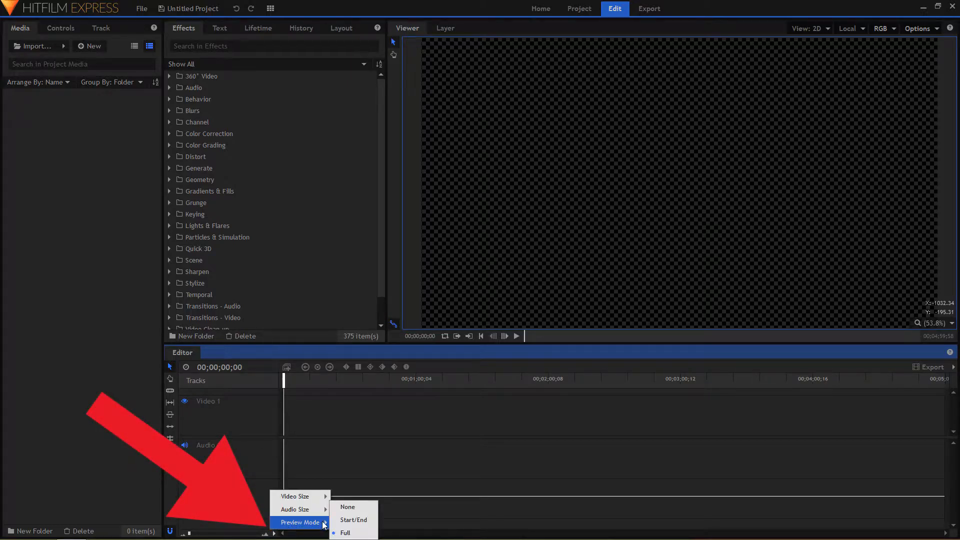
click(345, 508)
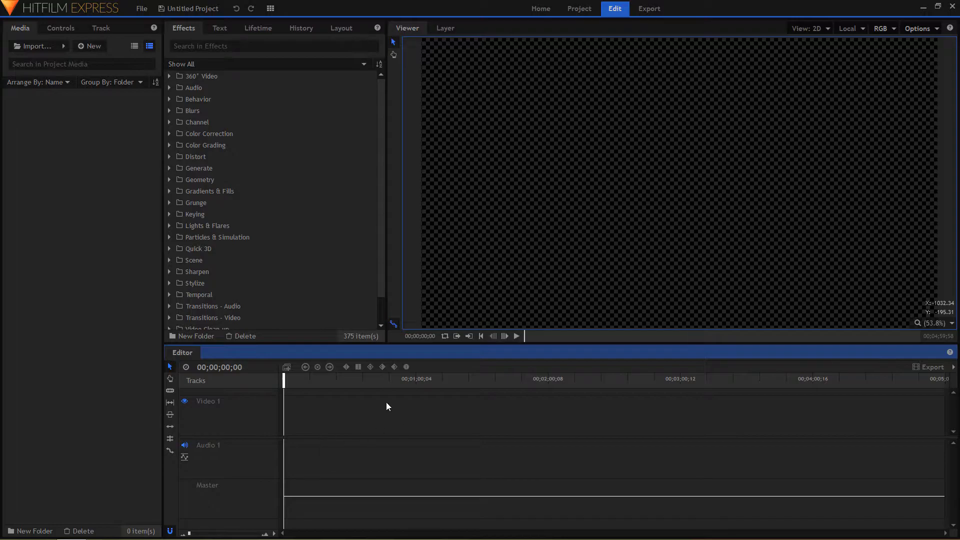
Step: Set the Viewer's playback resolution to Quarter and its playback quality to Fastest
click(921, 28)
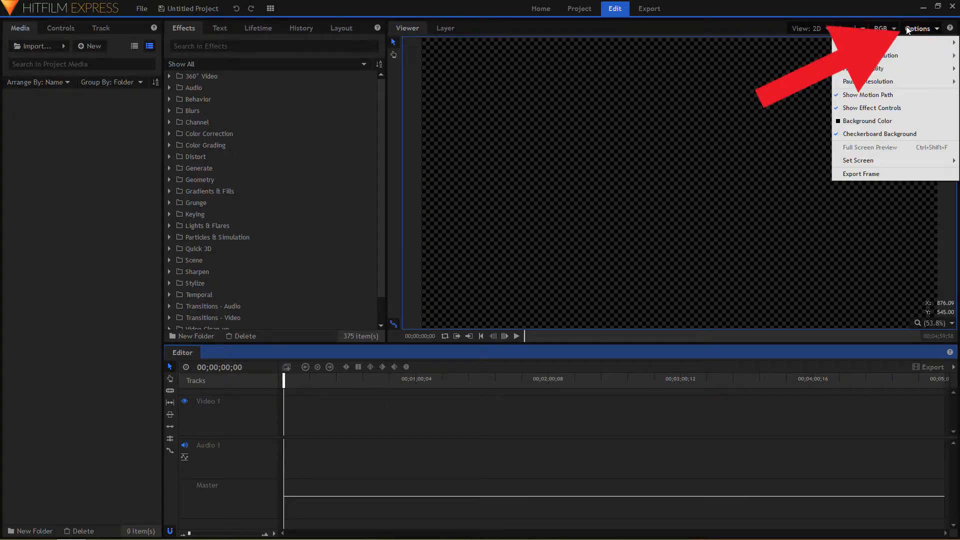
mouse_move(884, 57)
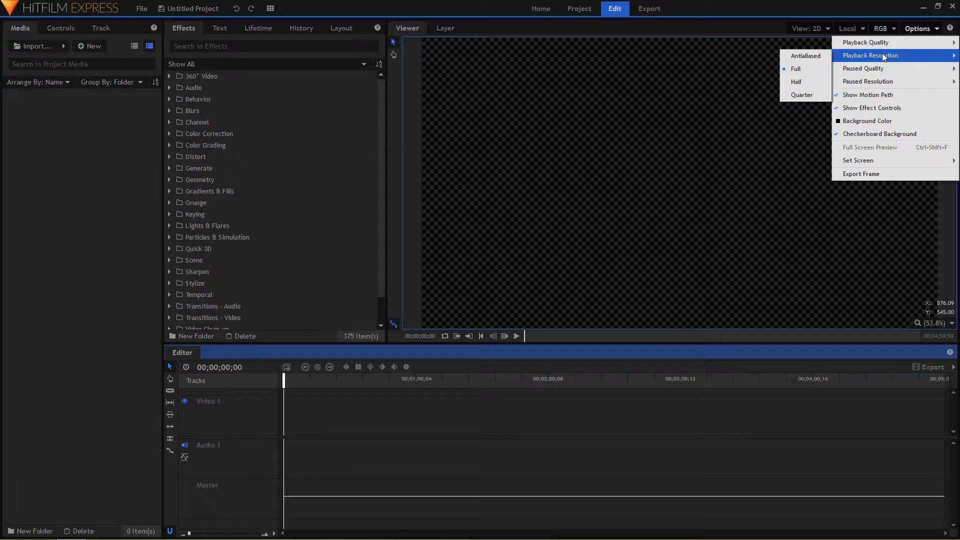
click(802, 95)
click(916, 29)
mouse_move(892, 46)
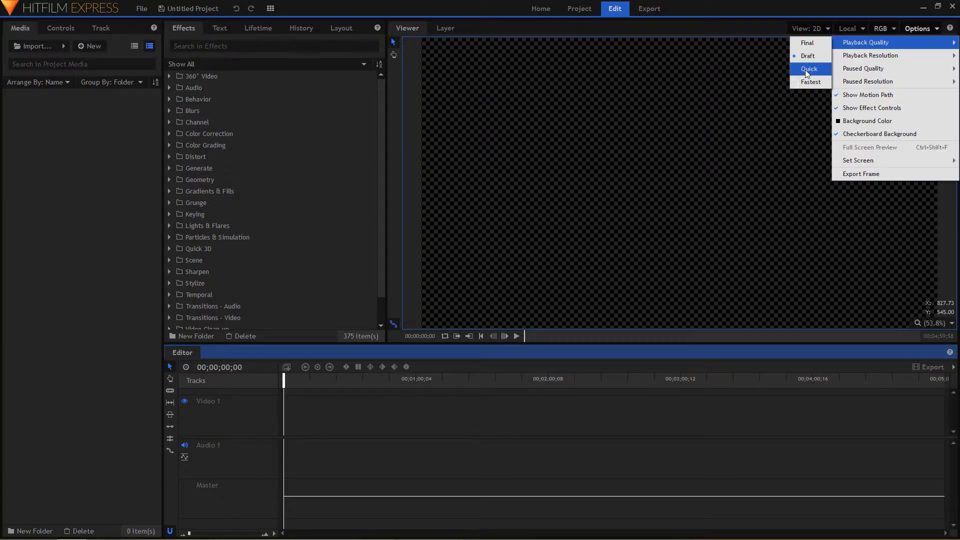
click(815, 86)
Step: Set the Viewer's paused quality to Fastest and its paused resolution to Quarter
click(916, 28)
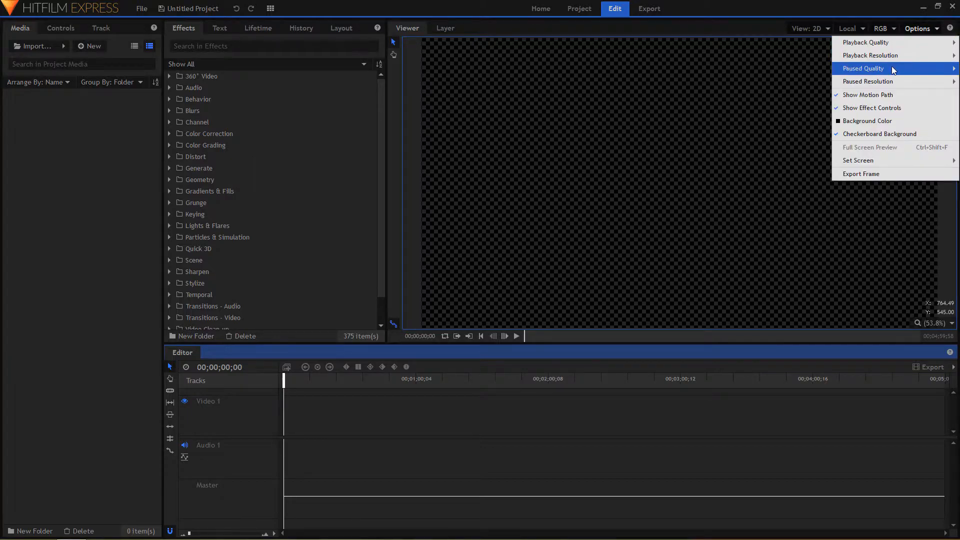
mouse_move(892, 67)
click(815, 108)
click(917, 29)
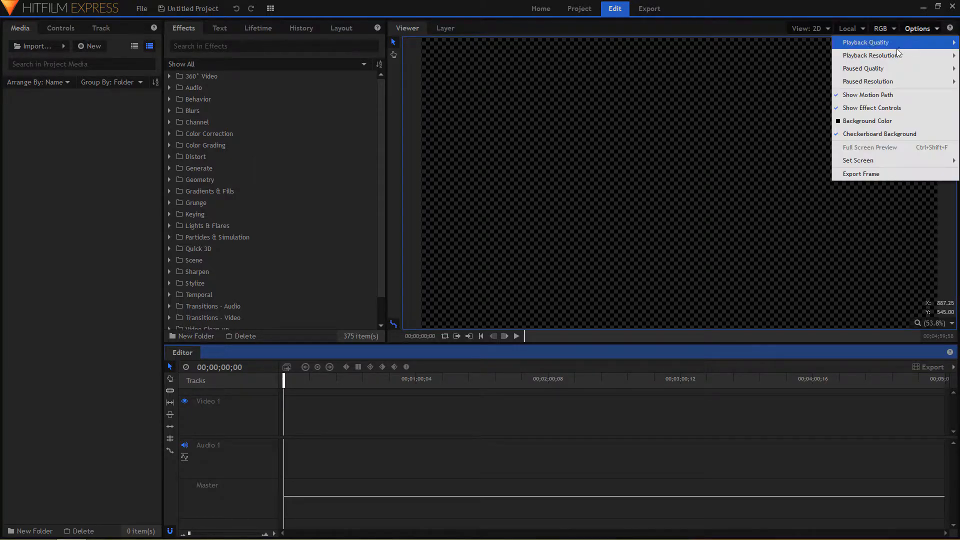
mouse_move(884, 81)
click(801, 124)
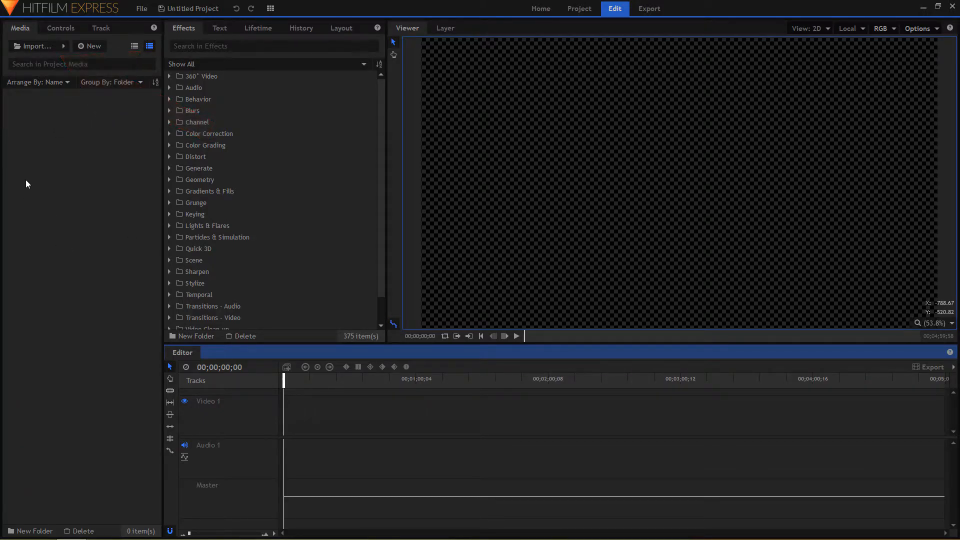
Step: Import the Fortnite MP4 recording from the FortniteClient-Win64-Shipping.exe folder in Videos
click(67, 42)
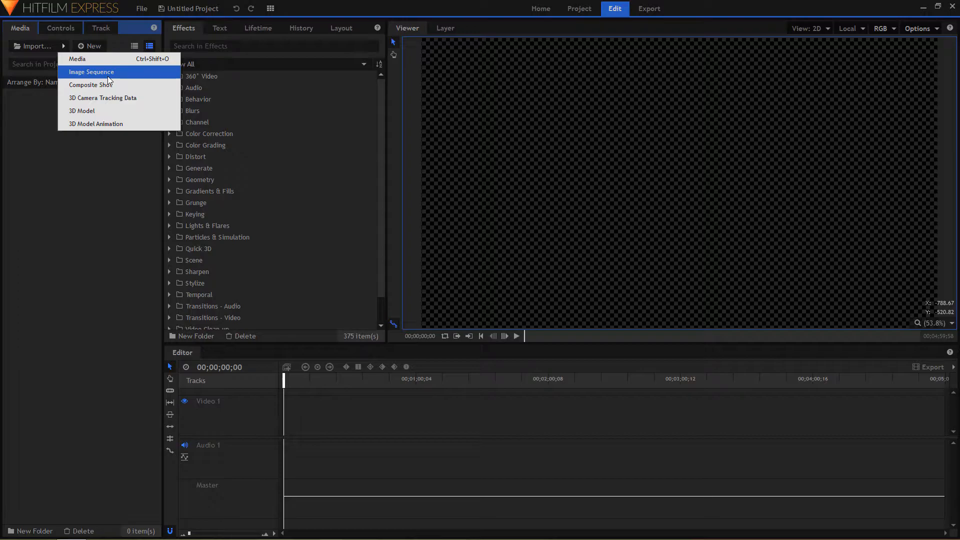
click(33, 46)
click(39, 205)
click(44, 192)
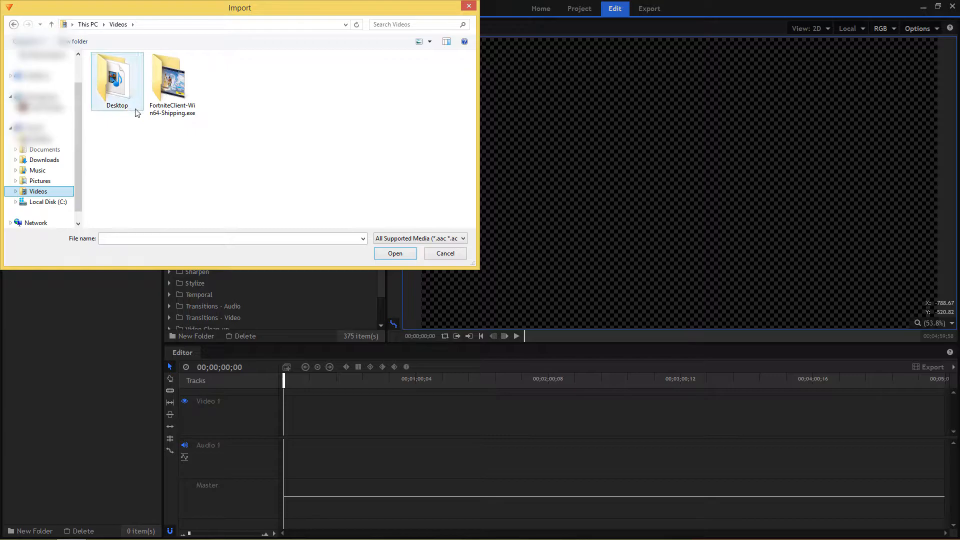
double_click(173, 80)
double_click(117, 70)
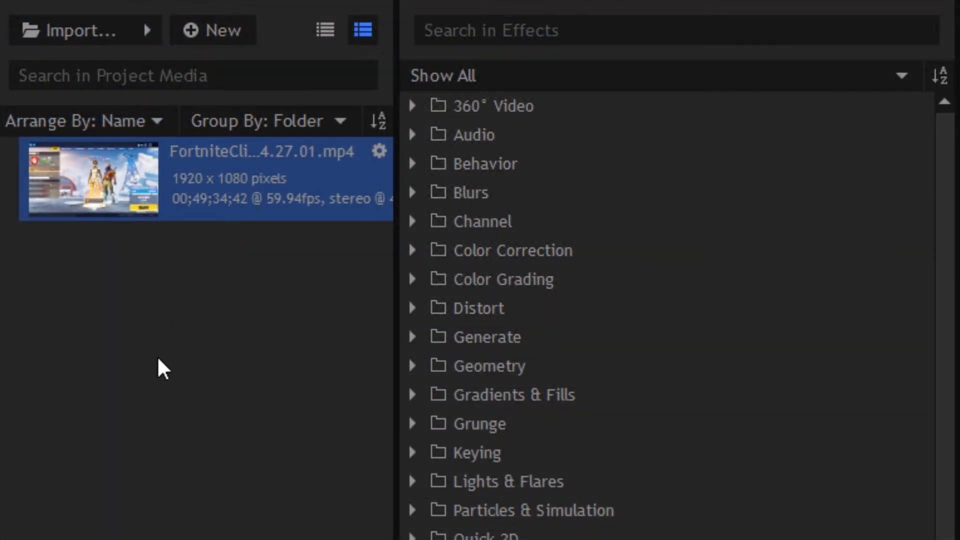
Step: Widen the Media panel and place the imported Fortnite clip at the start of the Video 1 and Audio 1 tracks
click(69, 181)
click(304, 201)
drag(394, 262, 465, 257)
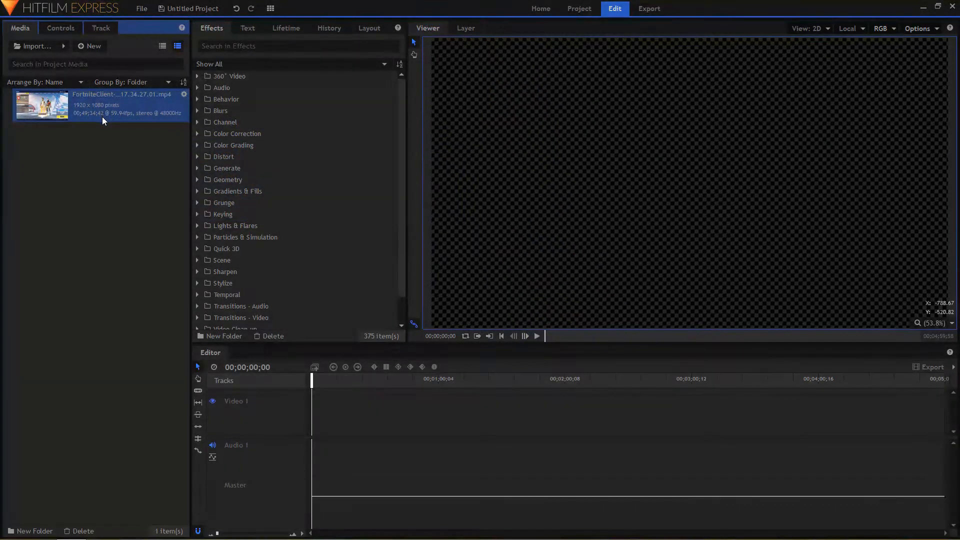
drag(172, 326, 326, 421)
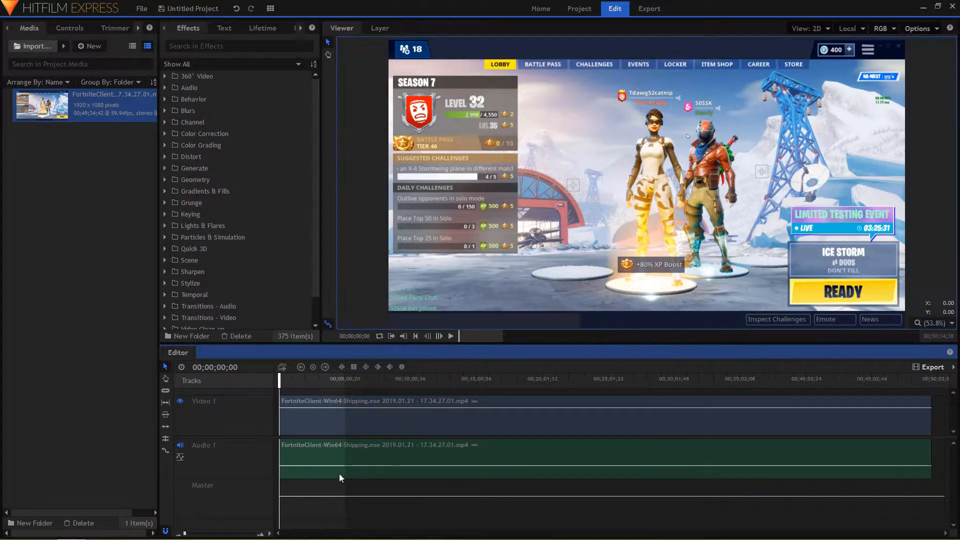
Step: Lower the audio level of the Fortnite clip slightly on the Audio 1 track
mouse_move(344, 466)
mouse_down()
mouse_move(346, 479)
mouse_move(360, 469)
mouse_up()
click(605, 419)
drag(635, 408, 633, 383)
drag(388, 406, 393, 391)
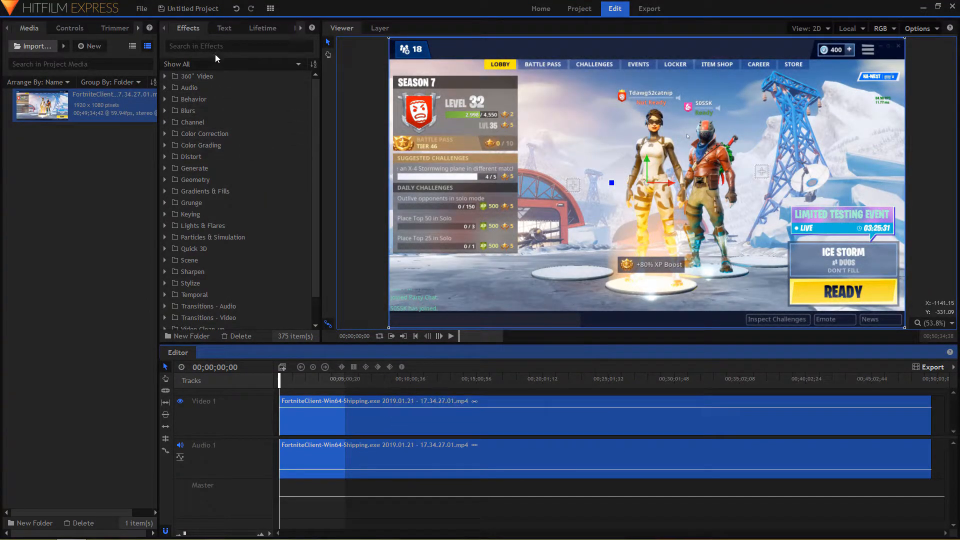
Step: Search the effects for "fad" and clear the search
click(209, 44)
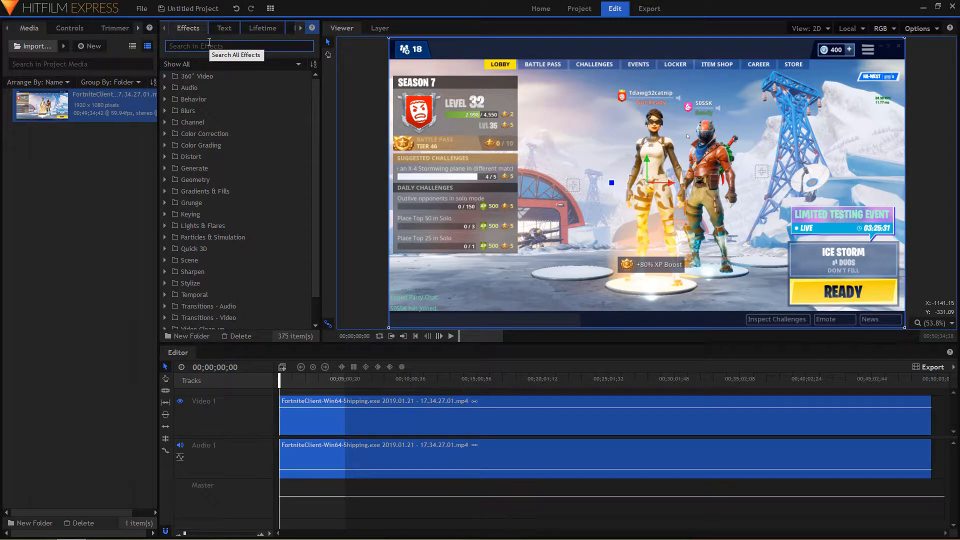
text(fad)
key(BackSpace)
key(BackSpace)
key(BackSpace)
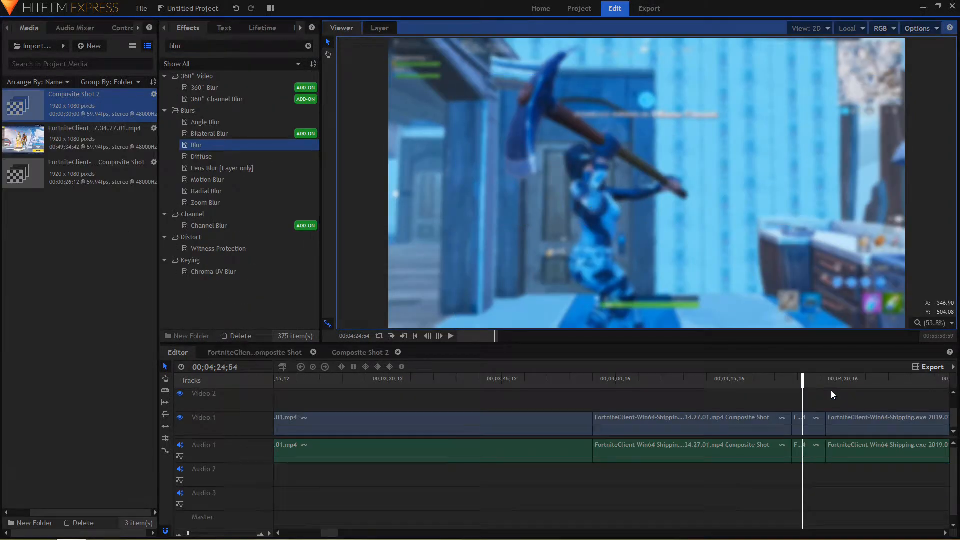
click(106, 145)
drag(85, 140, 553, 480)
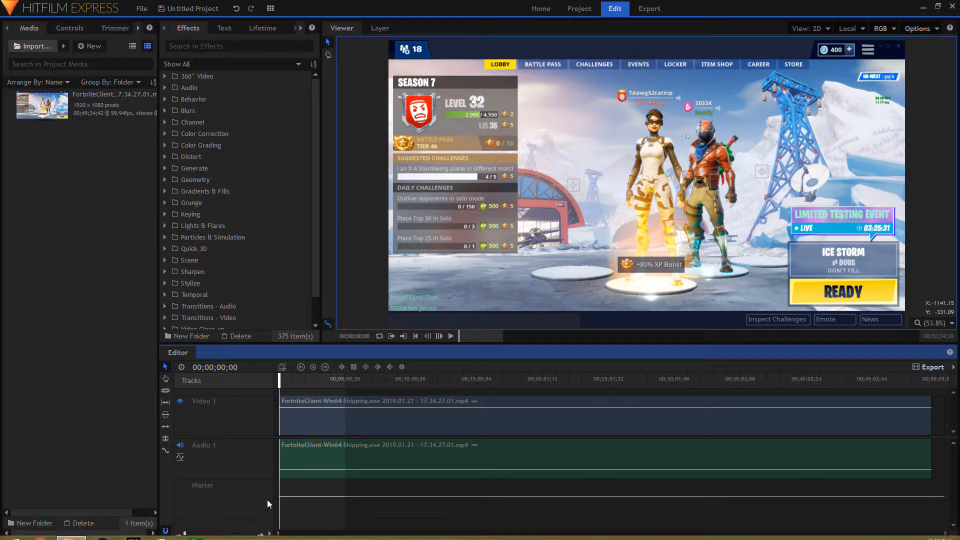
Step: Set both the audio and video track sizes in the timeline to Medium
click(269, 533)
mouse_move(295, 511)
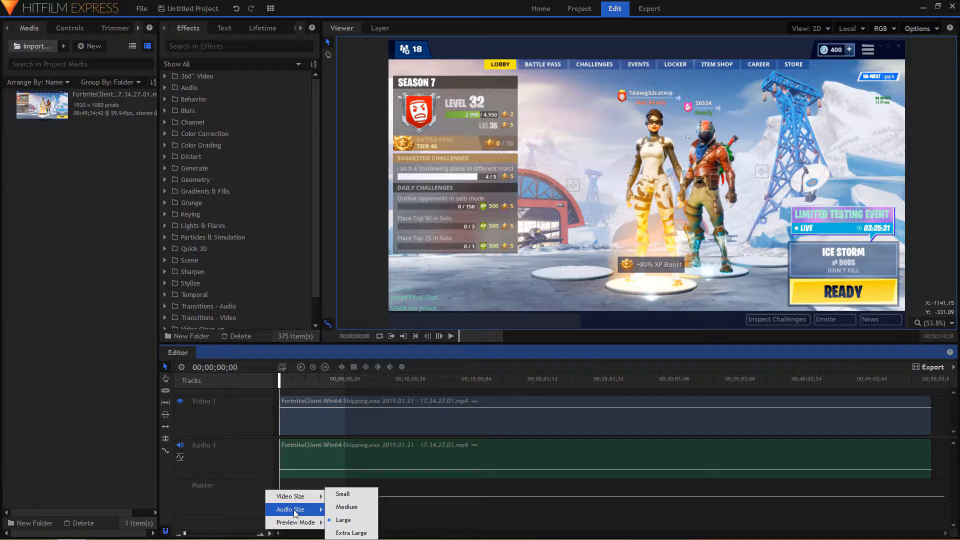
click(346, 507)
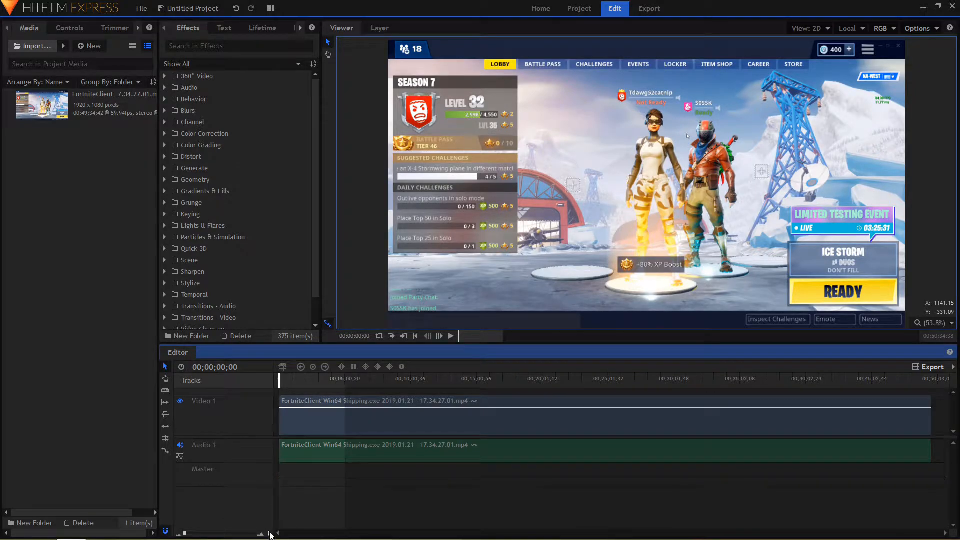
click(269, 534)
mouse_move(293, 495)
click(345, 506)
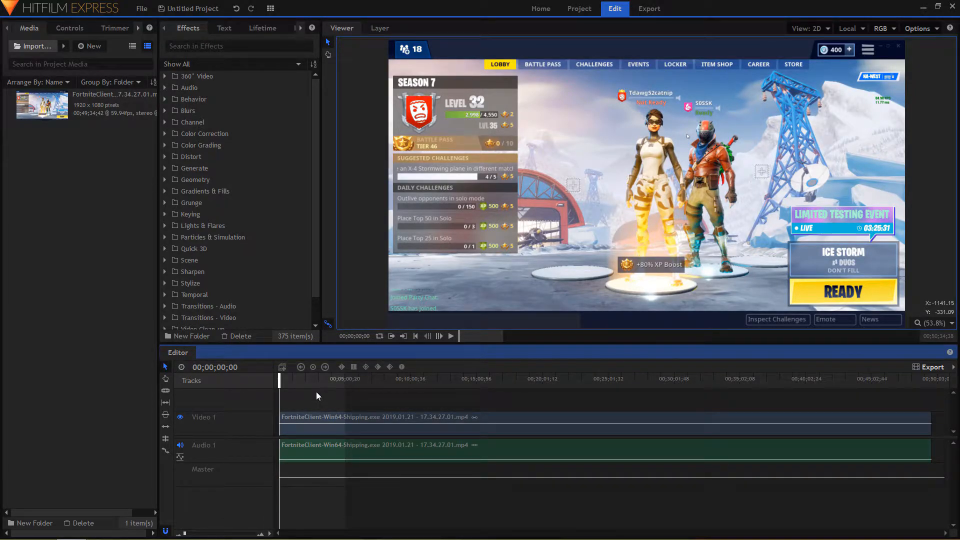
Step: Raise the clip's audio level slightly and move the playhead to about 00;01;12
drag(436, 459, 437, 456)
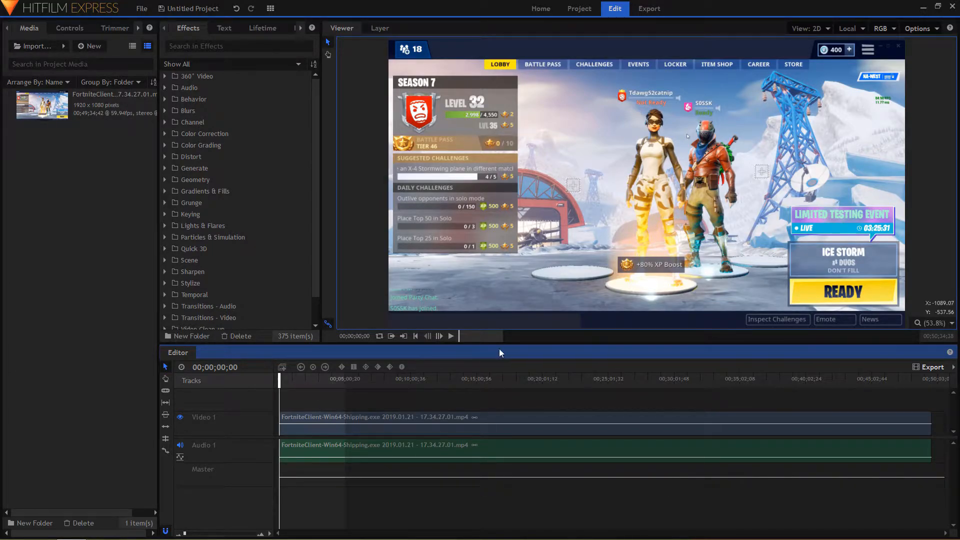
key(space)
drag(293, 382, 297, 408)
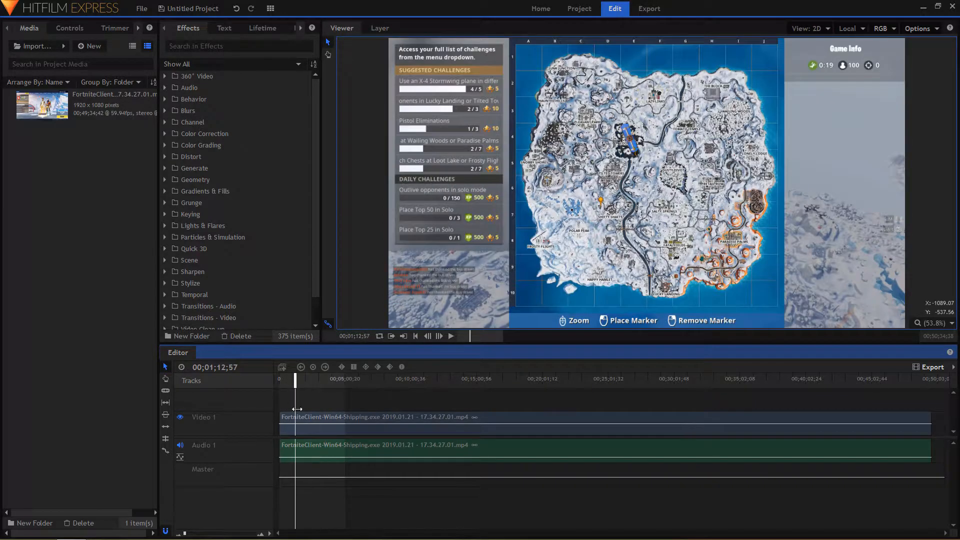
Step: Slice the Fortnite clip's video and audio at 00;01;10;41
click(332, 419)
click(321, 386)
click(298, 382)
mouse_move(298, 382)
mouse_down()
mouse_move(311, 387)
mouse_move(295, 394)
mouse_up()
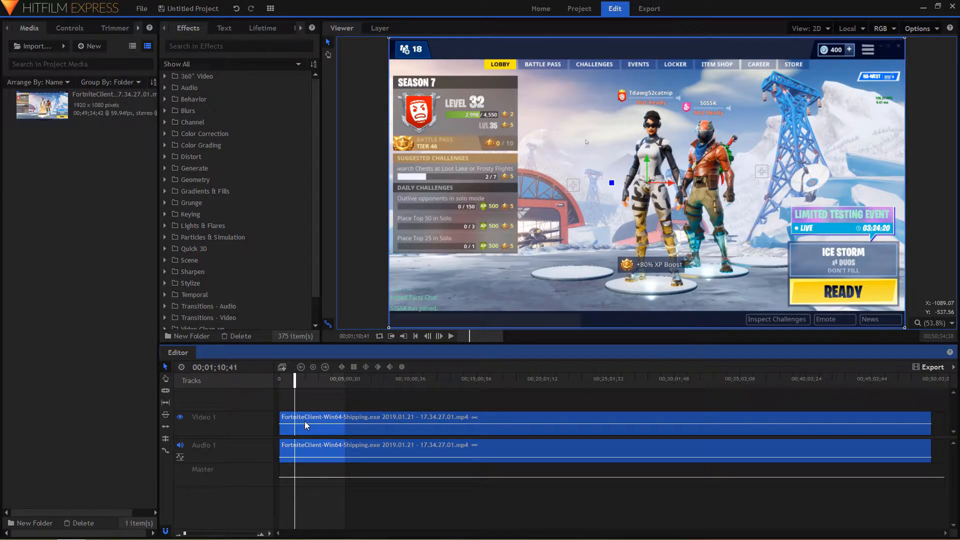
click(165, 390)
click(295, 422)
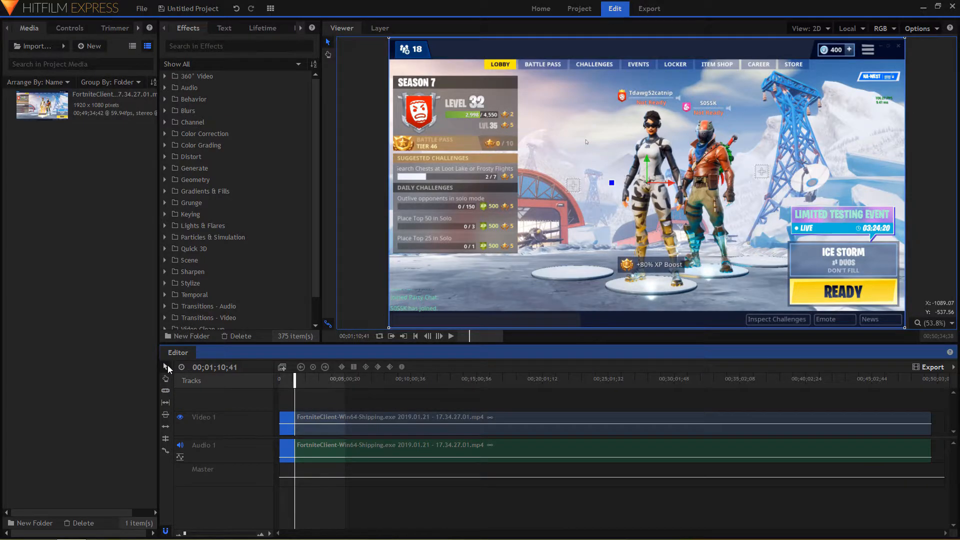
Step: Slice the Fortnite clip's video and audio at 00;02;53;14
click(317, 385)
click(324, 419)
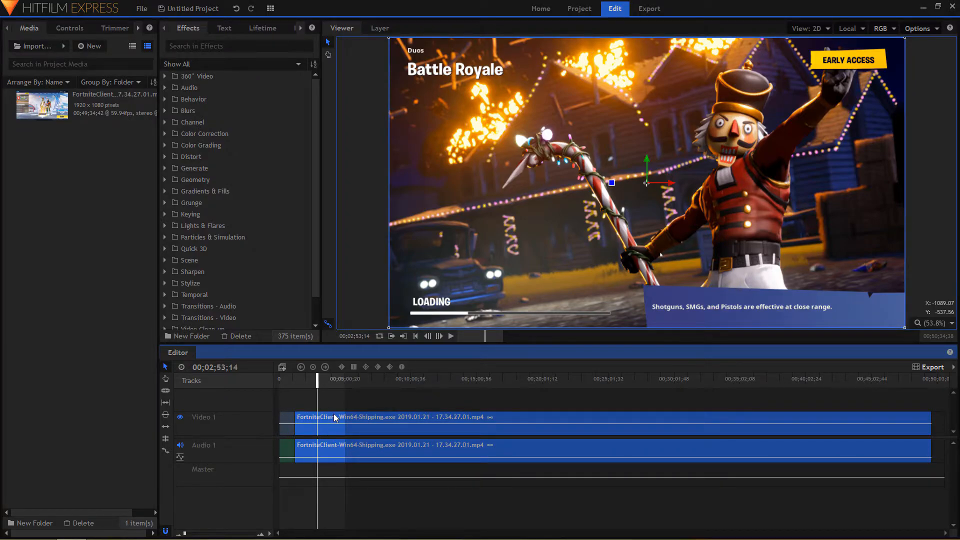
key(ctrl+shift+d)
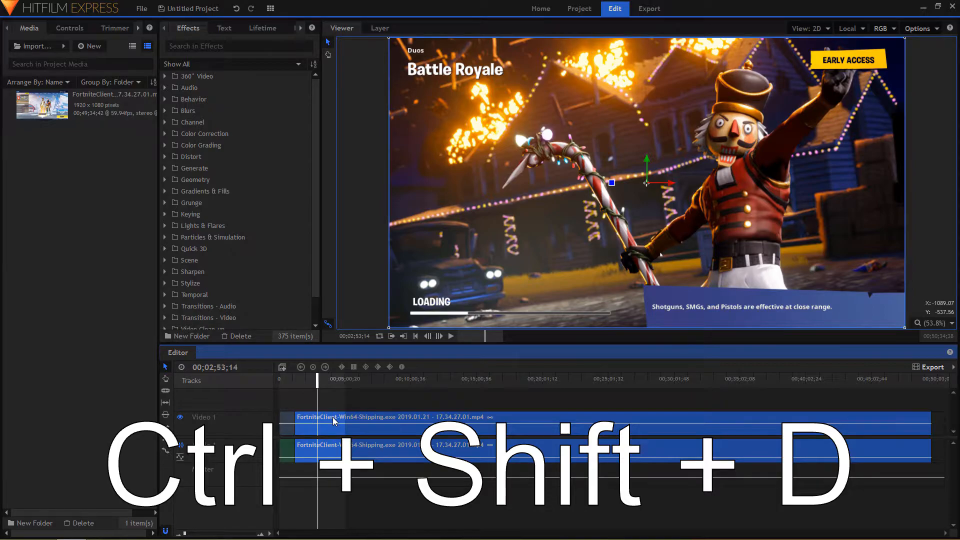
click(329, 406)
Step: Remove the middle segment between the two cuts and undo the removal
click(302, 374)
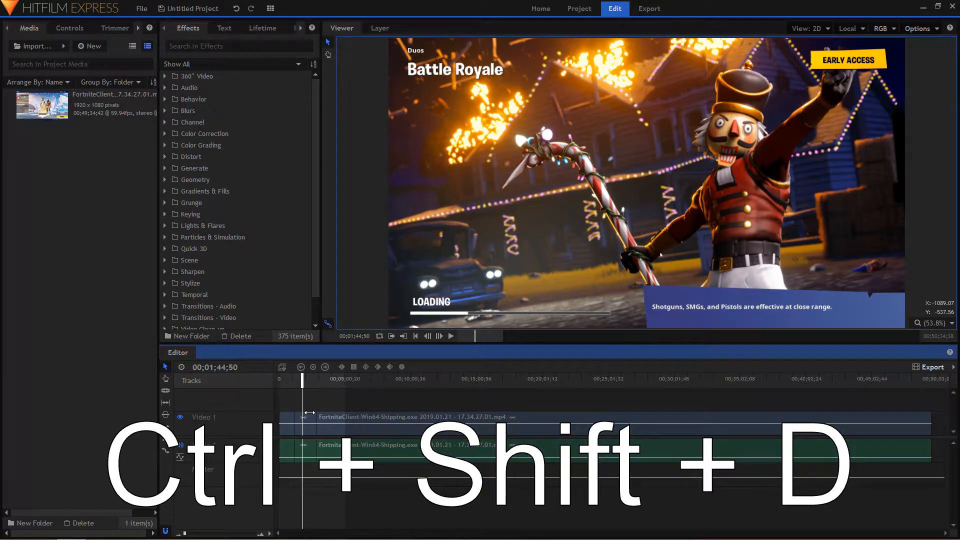
click(318, 386)
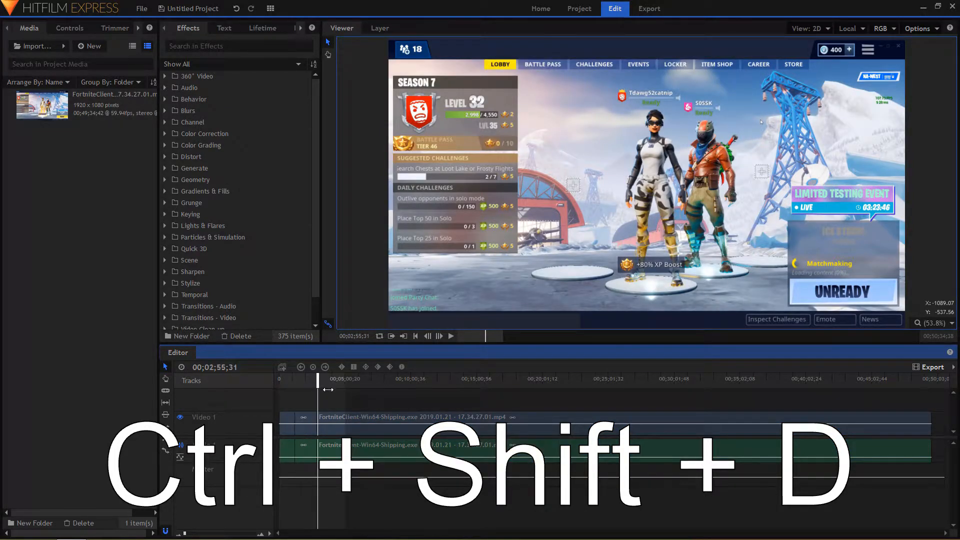
click(306, 383)
right_click(304, 415)
click(297, 379)
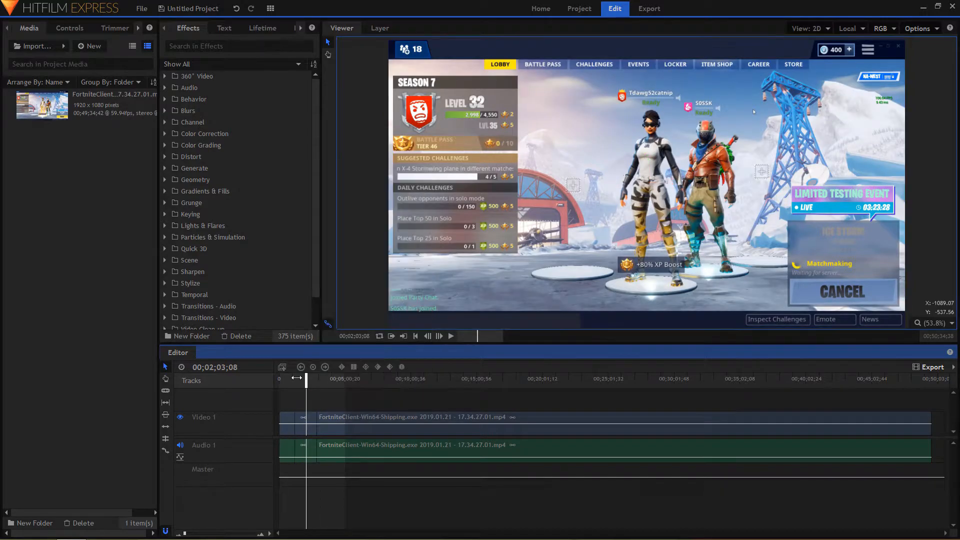
right_click(307, 415)
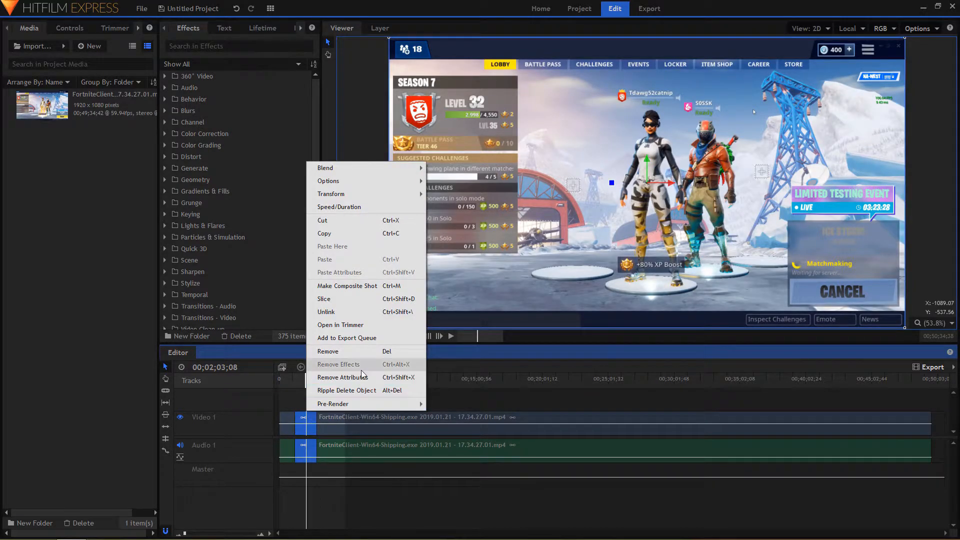
click(350, 351)
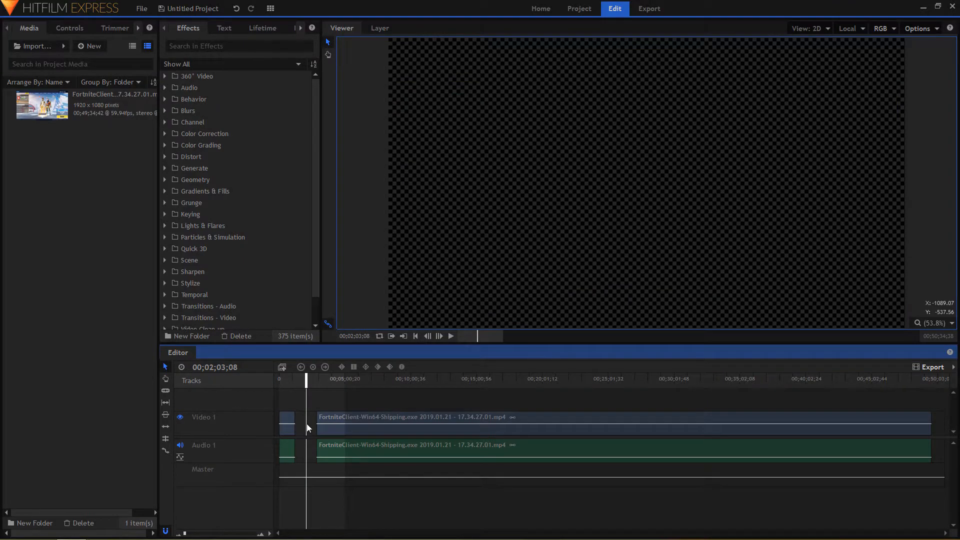
key(ctrl+z)
Step: Ripple delete the middle segment and move the playhead to 00;01;04;00
click(307, 420)
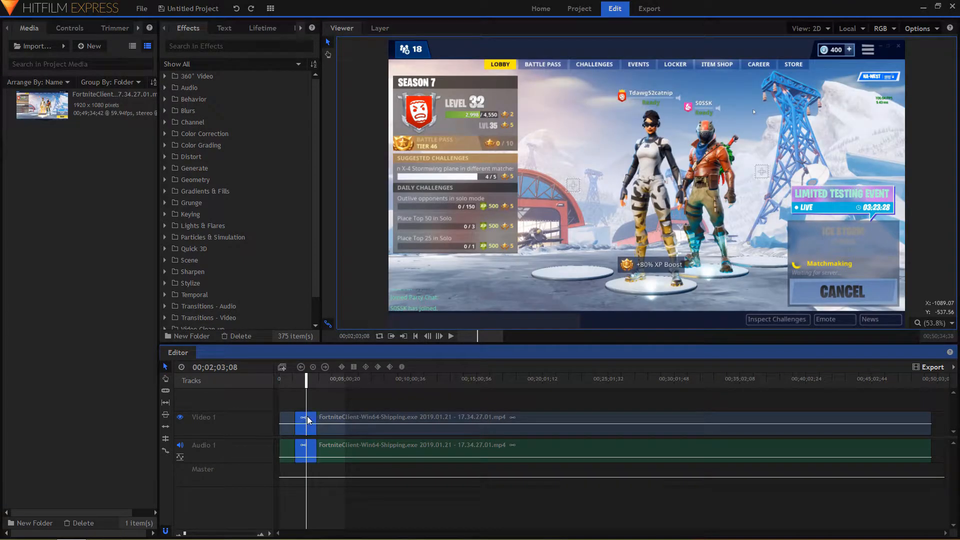
right_click(308, 418)
click(350, 395)
click(292, 380)
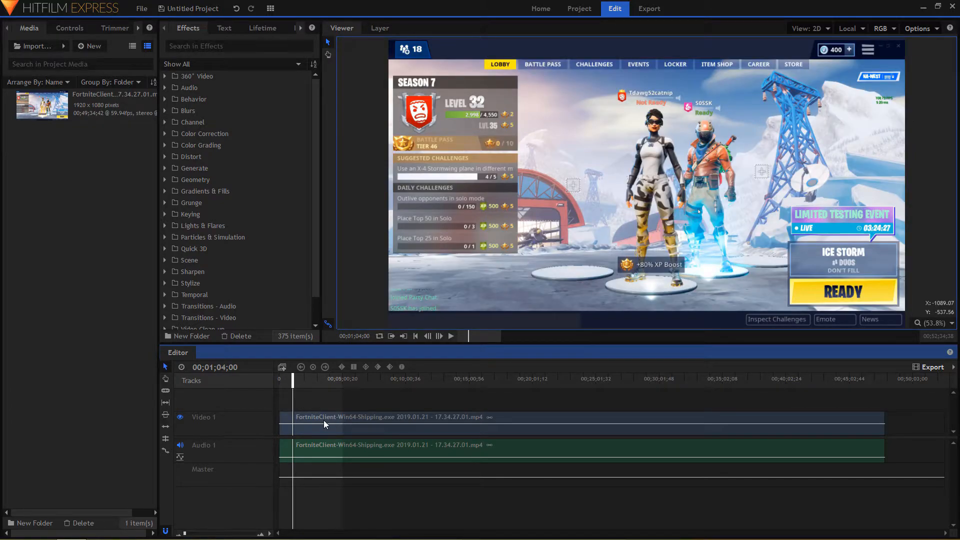
Step: Try to remove only the middle segment and shift the remaining long clip on the timeline
click(312, 421)
right_click(313, 417)
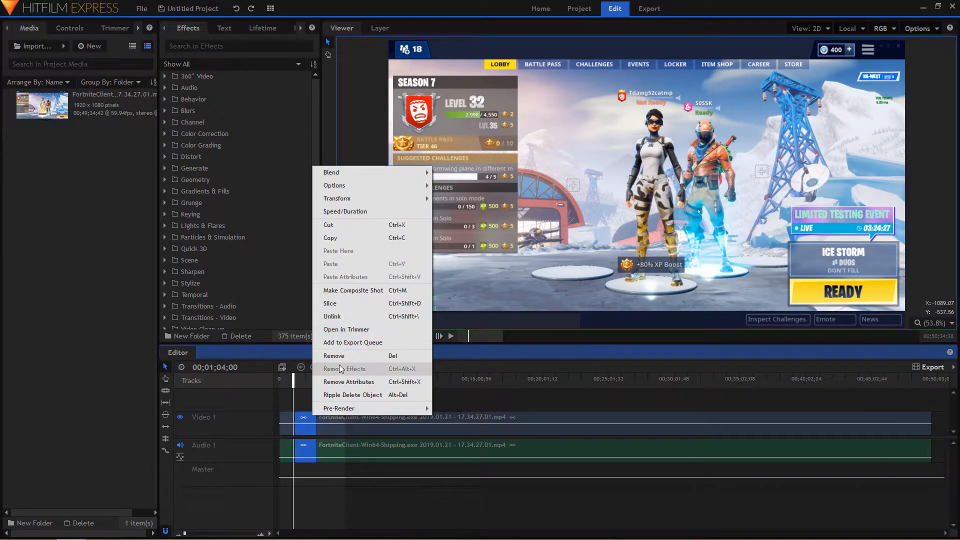
click(341, 356)
mouse_move(392, 414)
mouse_down()
mouse_move(410, 418)
mouse_move(303, 423)
mouse_move(388, 406)
mouse_up()
click(379, 407)
Step: Set the long clip's speed to 25%, play the result and undo the speed change
right_click(409, 418)
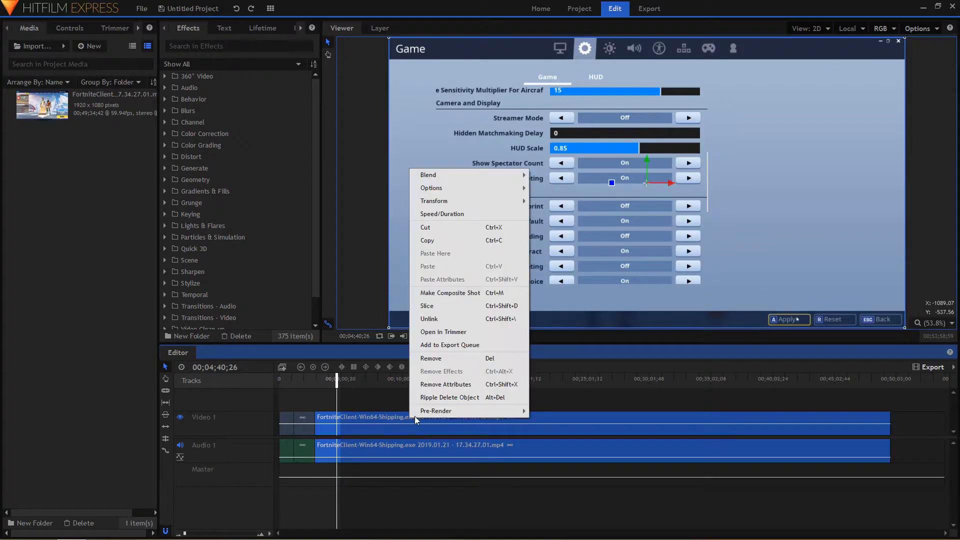
click(506, 215)
triple_click(485, 234)
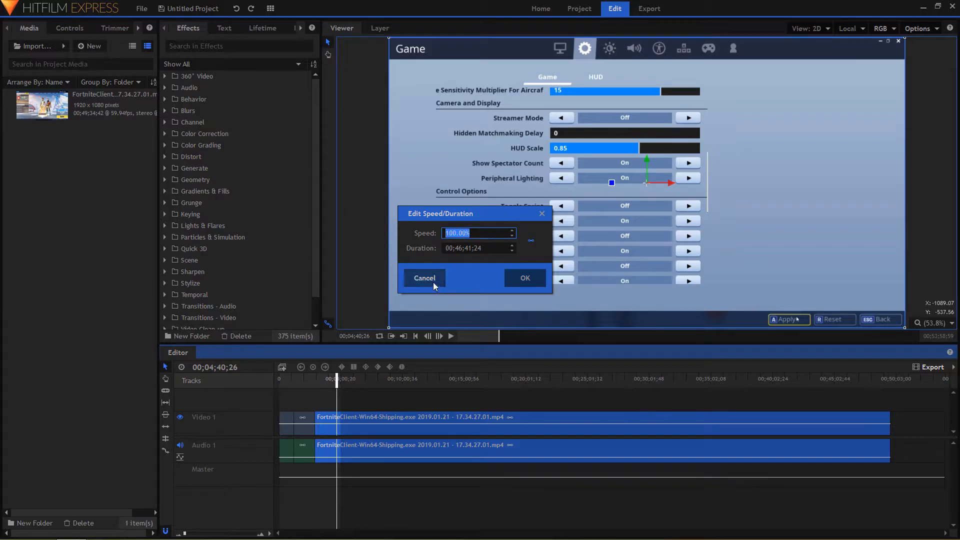
text(25)
click(520, 278)
key(space)
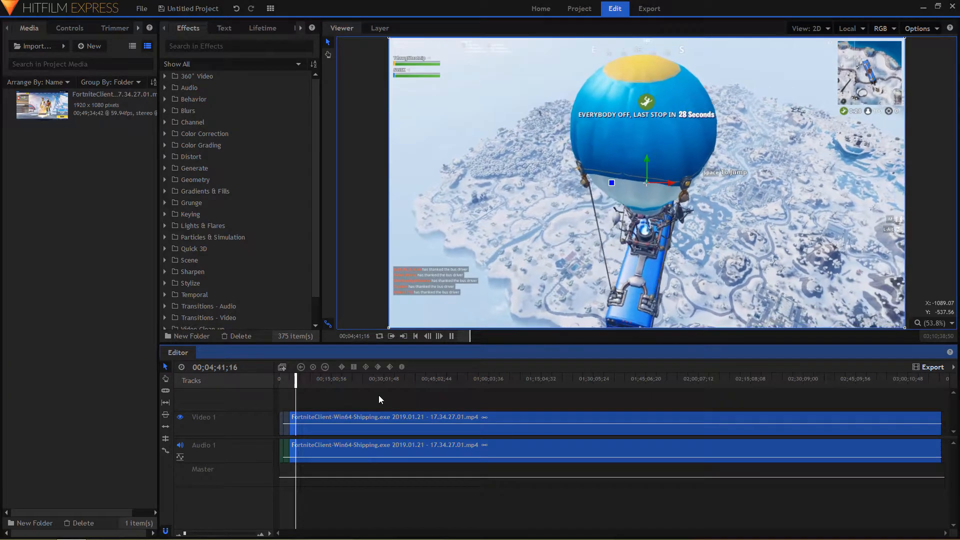
key(ctrl+z)
Step: Scale the long clip's picture down to about half the frame size in the viewer
right_click(359, 414)
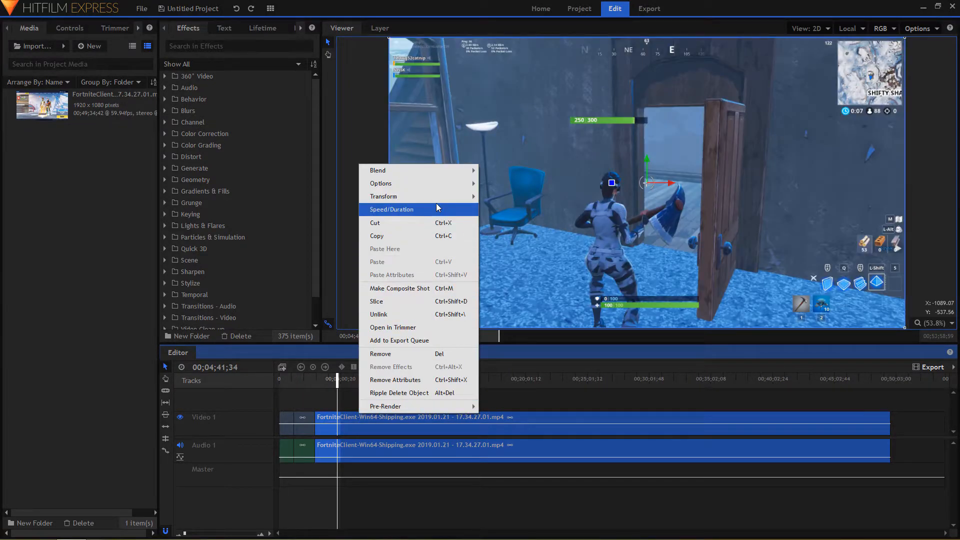
mouse_move(440, 196)
click(498, 197)
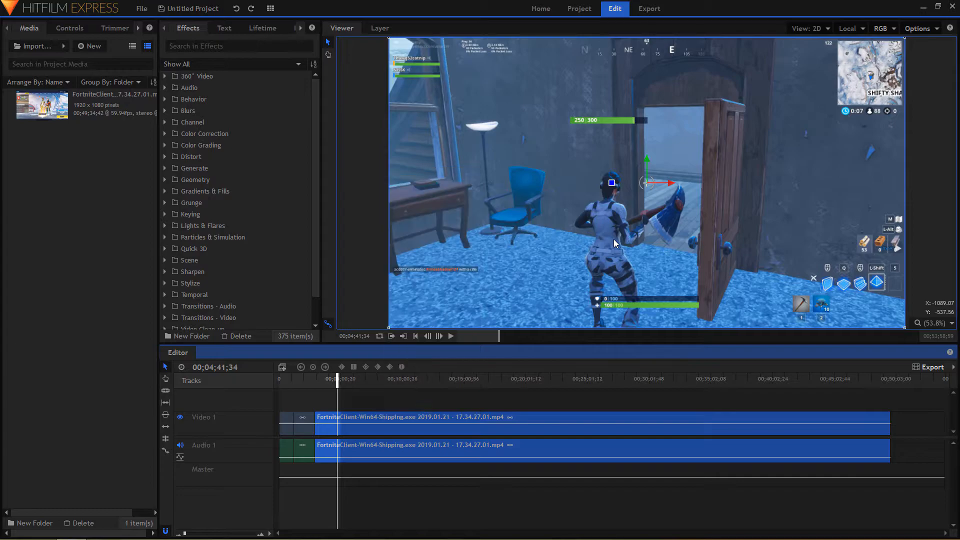
drag(389, 328, 512, 275)
click(457, 274)
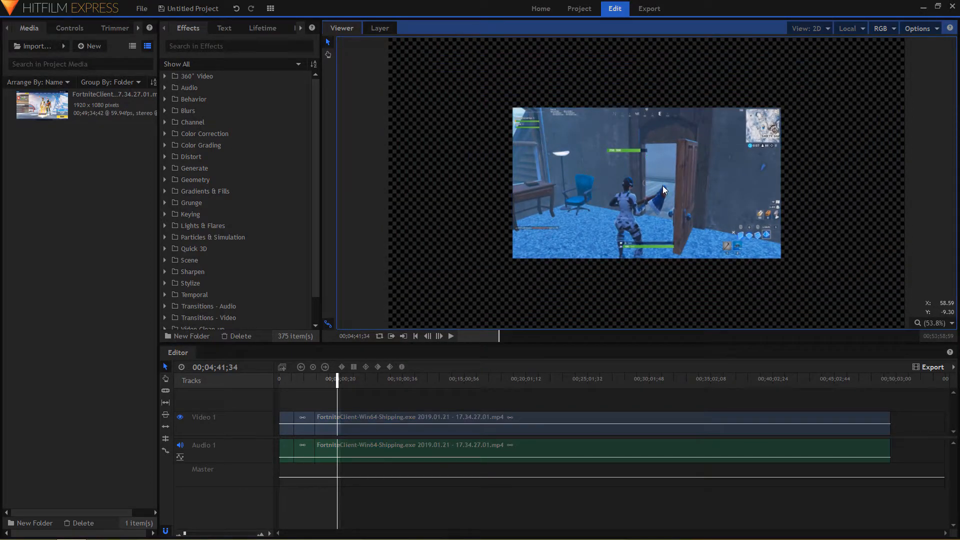
Step: Transform the shrunken clip back to the full frame and deselect it
right_click(344, 417)
mouse_move(425, 199)
click(497, 197)
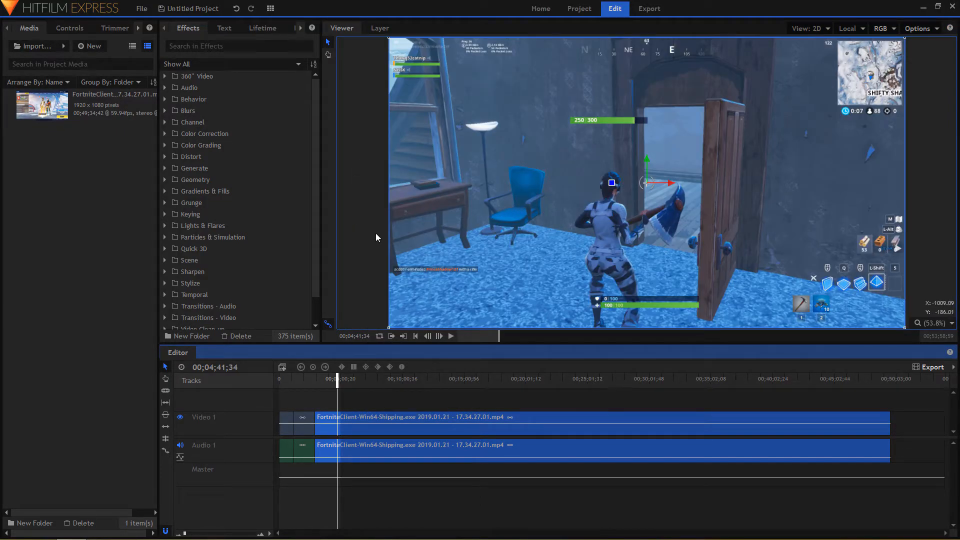
click(530, 206)
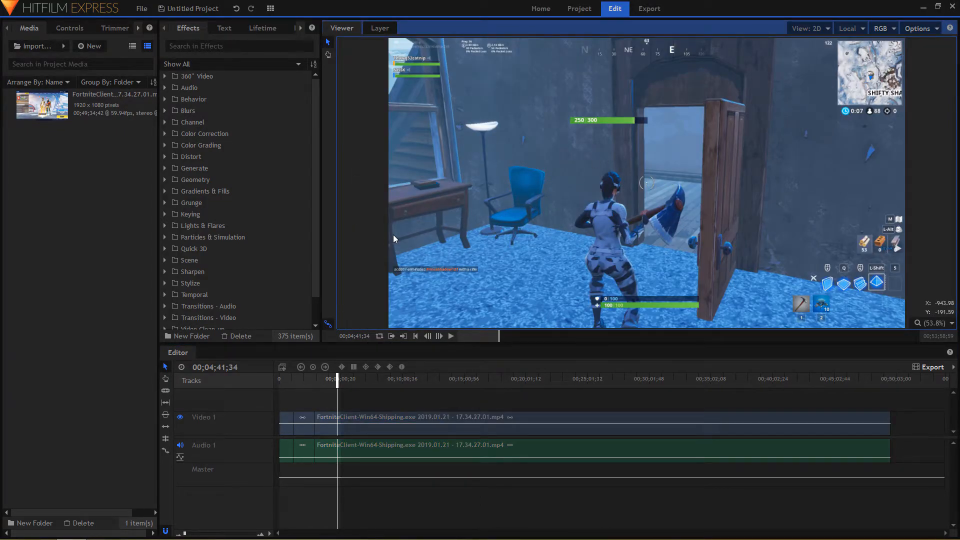
Step: Look through the Options and Blend modes offered for the long clip
right_click(381, 164)
mouse_move(413, 183)
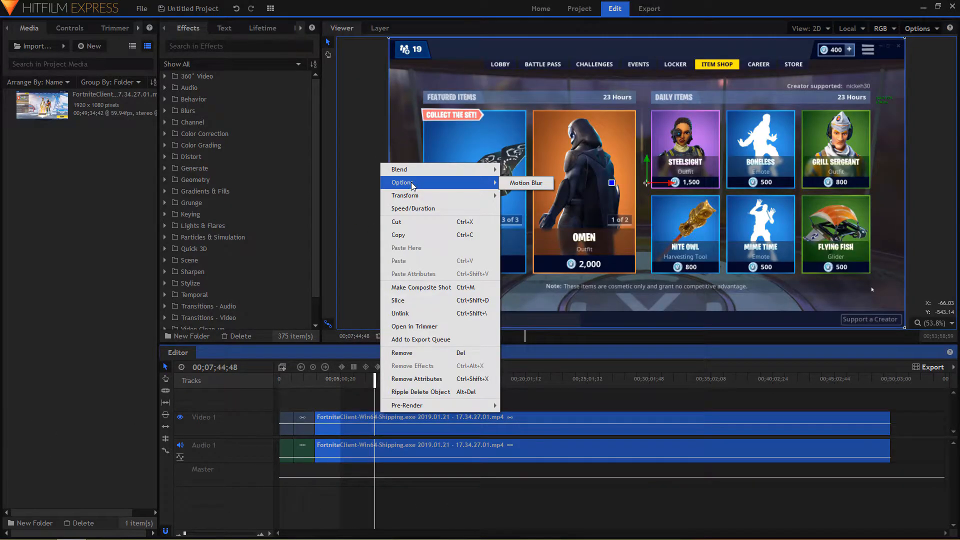
mouse_move(454, 173)
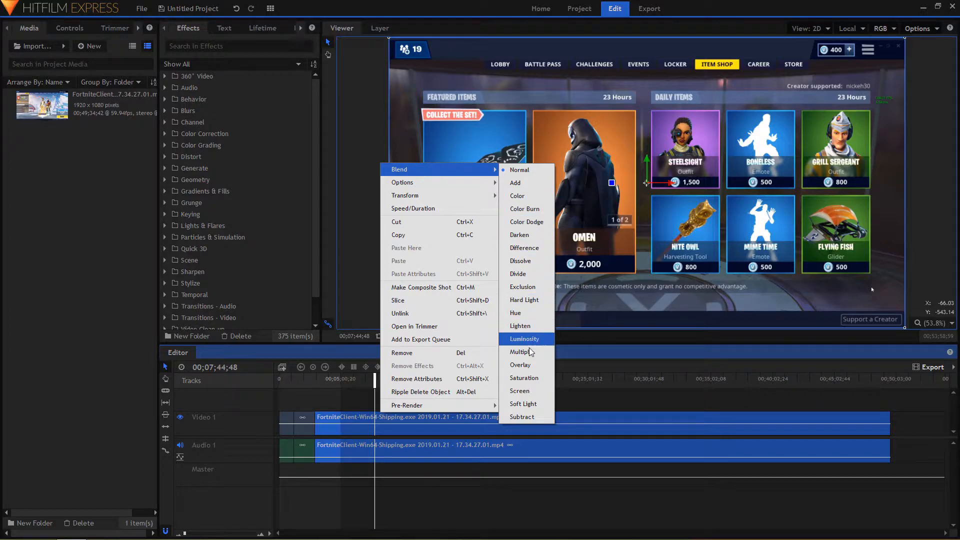
click(588, 403)
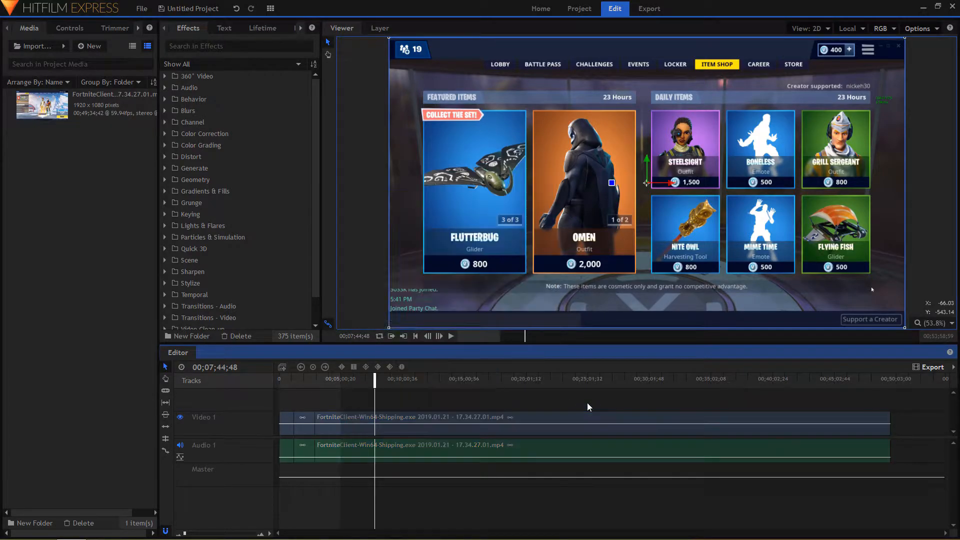
Step: Move the long clip up to Video 2 and slide the middle segment underneath its start on Video 1
click(443, 415)
drag(409, 422, 408, 397)
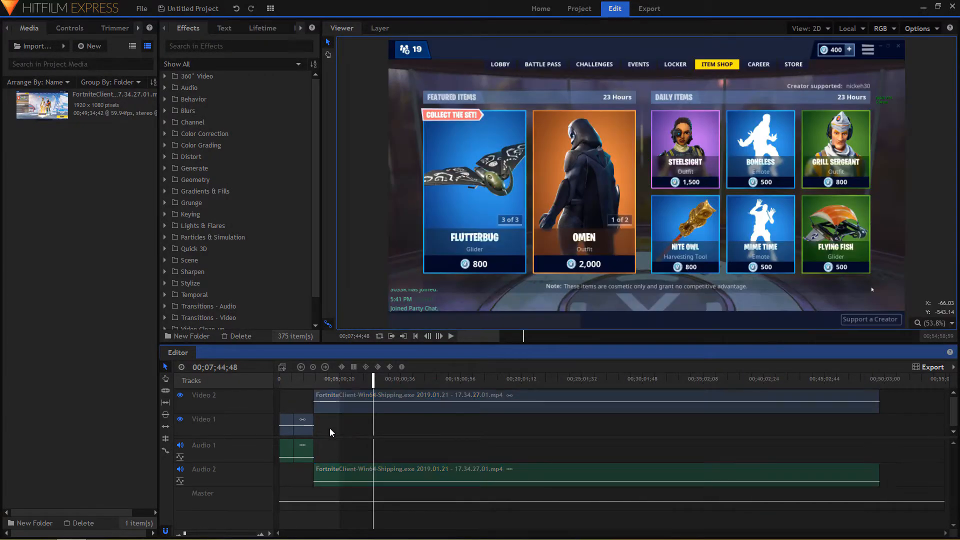
click(312, 425)
drag(311, 423, 329, 418)
click(304, 404)
Step: With the playhead at 00;02;58;25, set the Video 2 clip's blend mode to Color Burn and play it
click(315, 383)
right_click(323, 395)
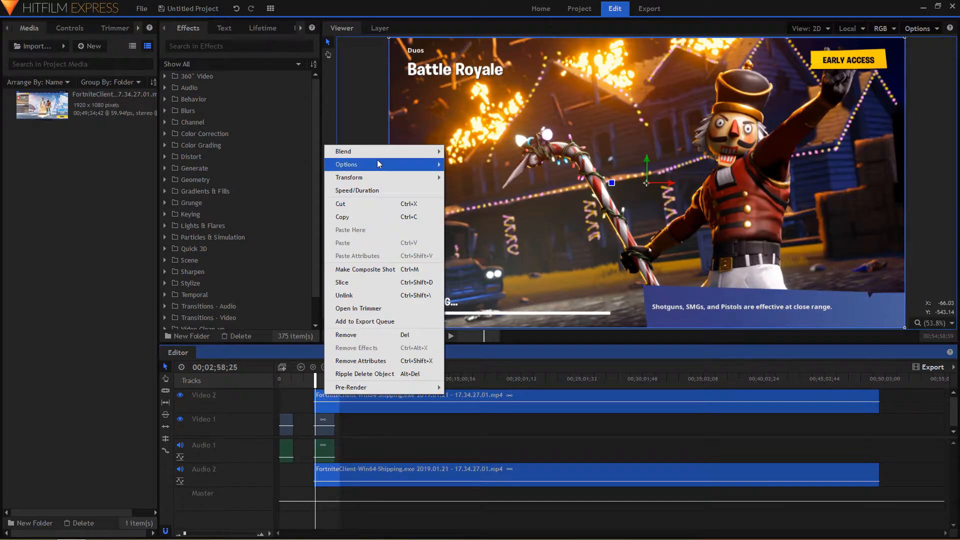
mouse_move(380, 151)
click(468, 194)
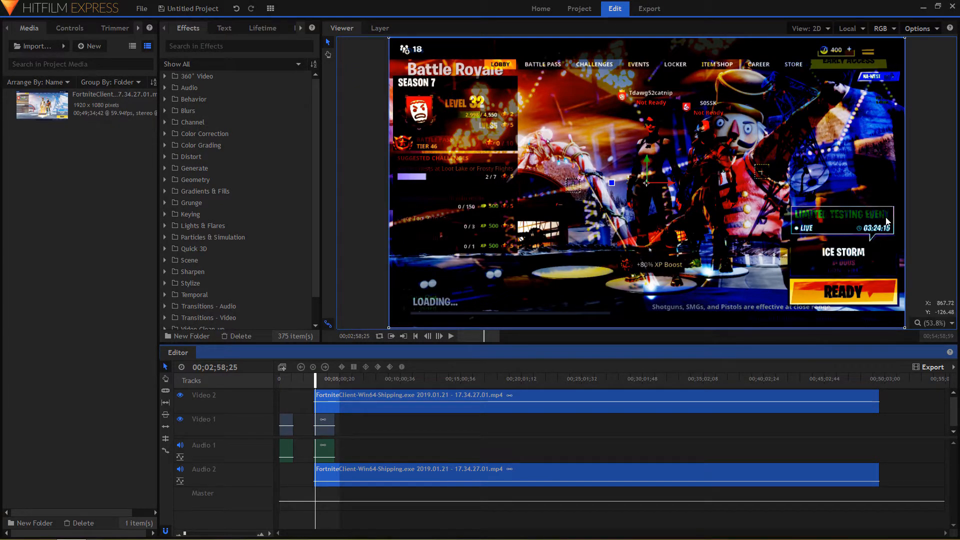
click(941, 216)
key(space)
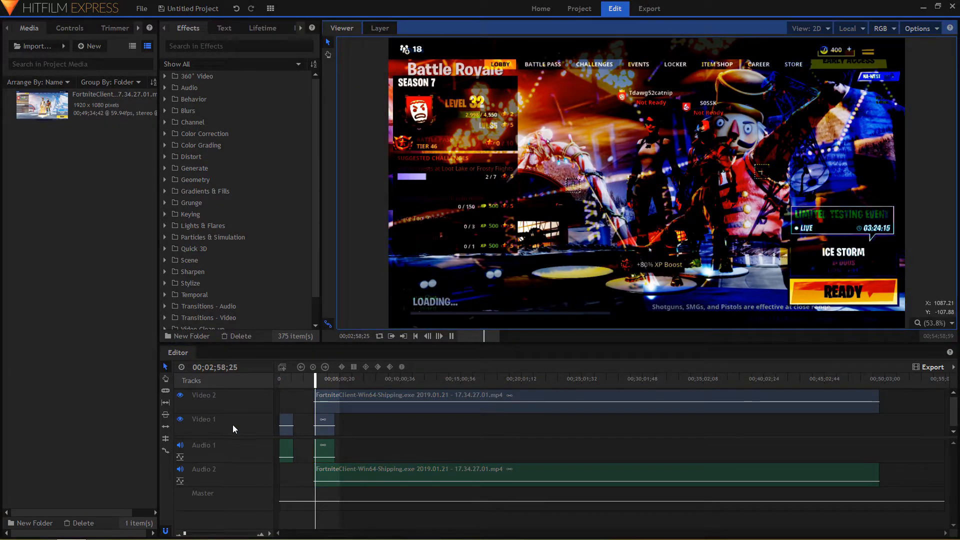
Step: Set the upper clip's blend mode to Normal and undo the layering so all segments return to Video 1
right_click(329, 401)
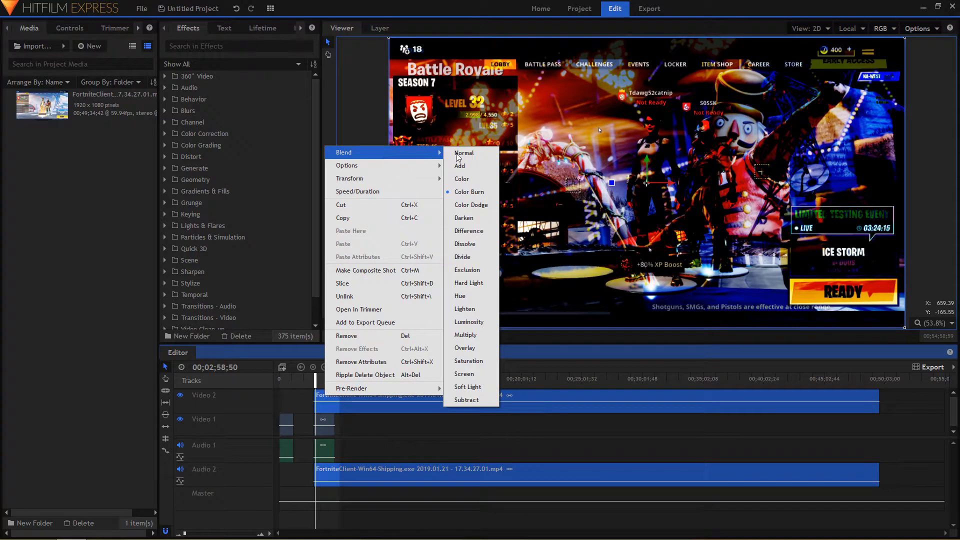
click(481, 154)
key(ctrl+z)
click(387, 443)
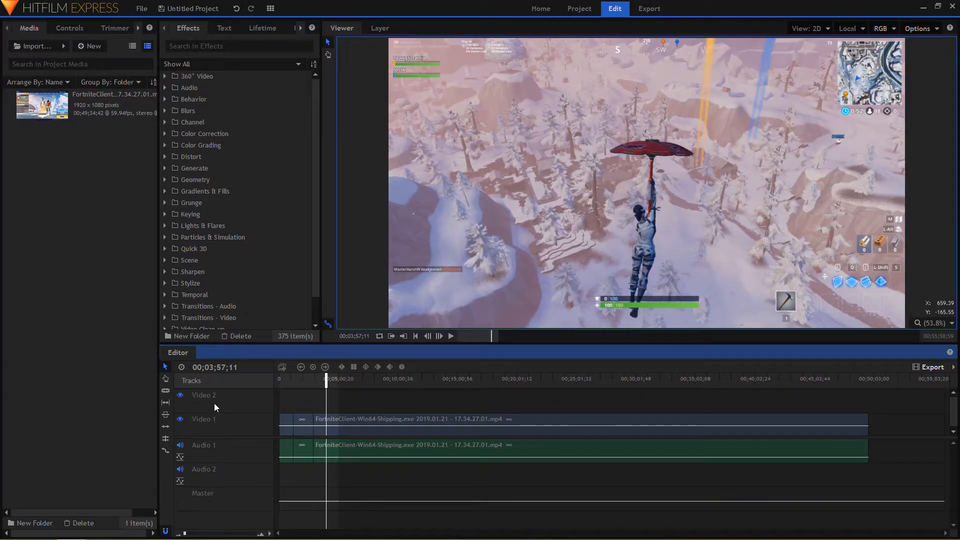
Step: Insert a video track above Video 2 and name it "memesss"
right_click(220, 397)
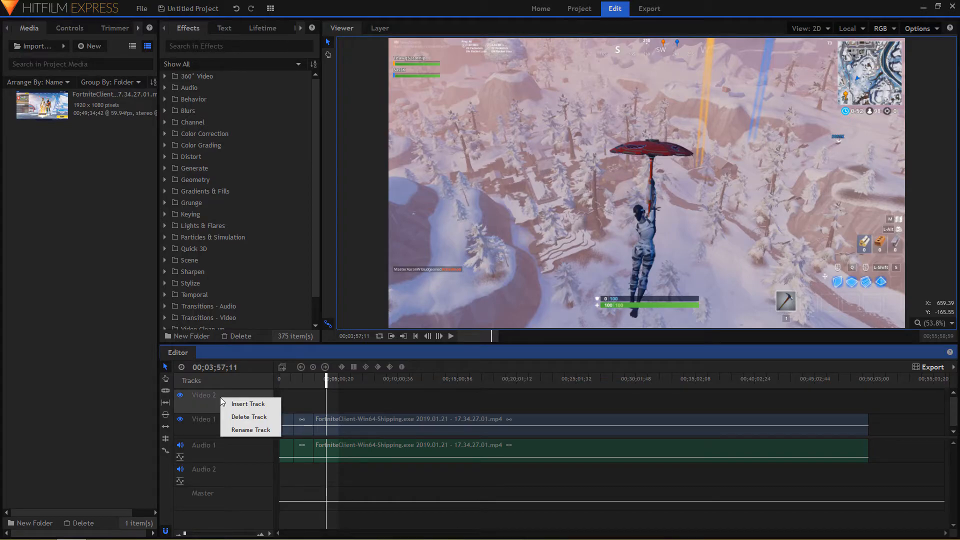
click(228, 405)
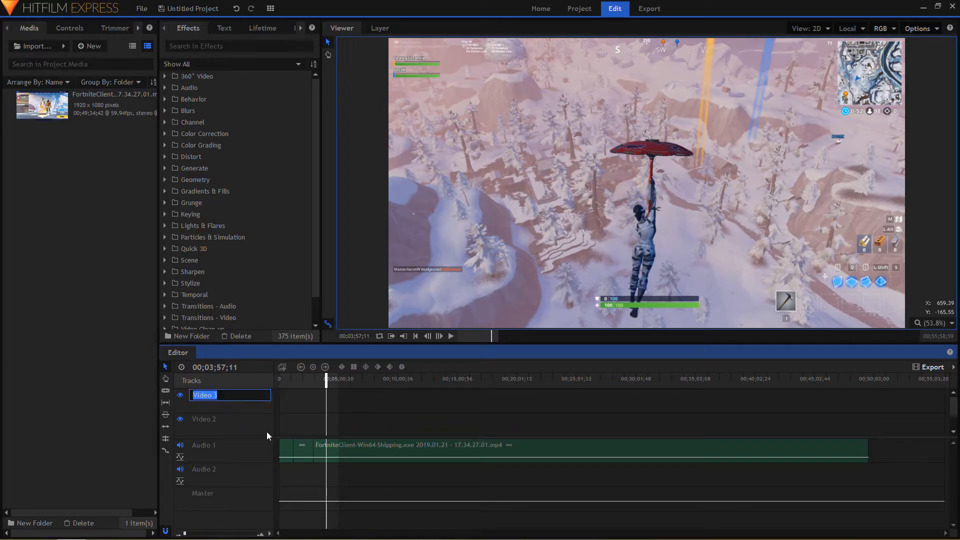
text(memesss)
key(Return)
scroll(270, 431, down, 2)
scroll(219, 397, up, 1)
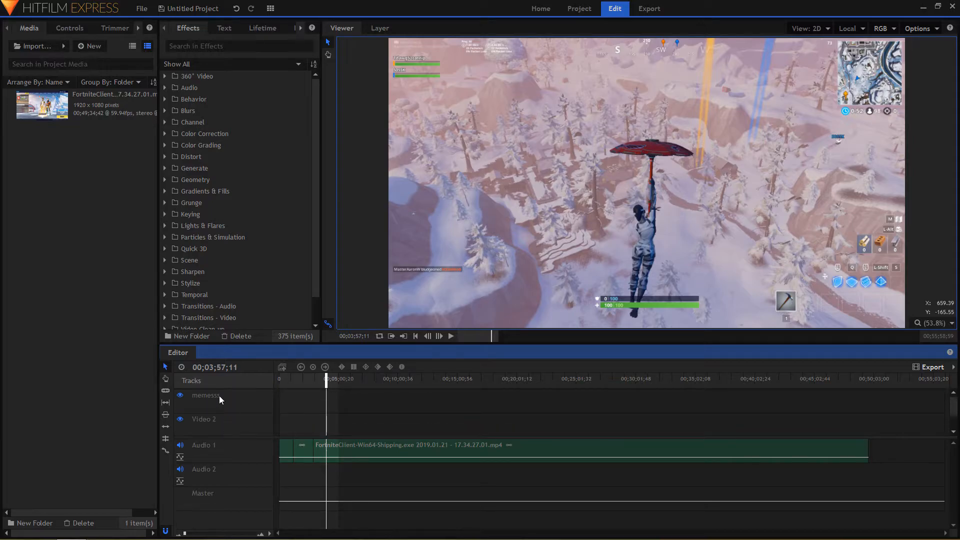
Step: Insert another audio track below Audio 2, keeping the default name
right_click(221, 484)
click(235, 489)
key(Return)
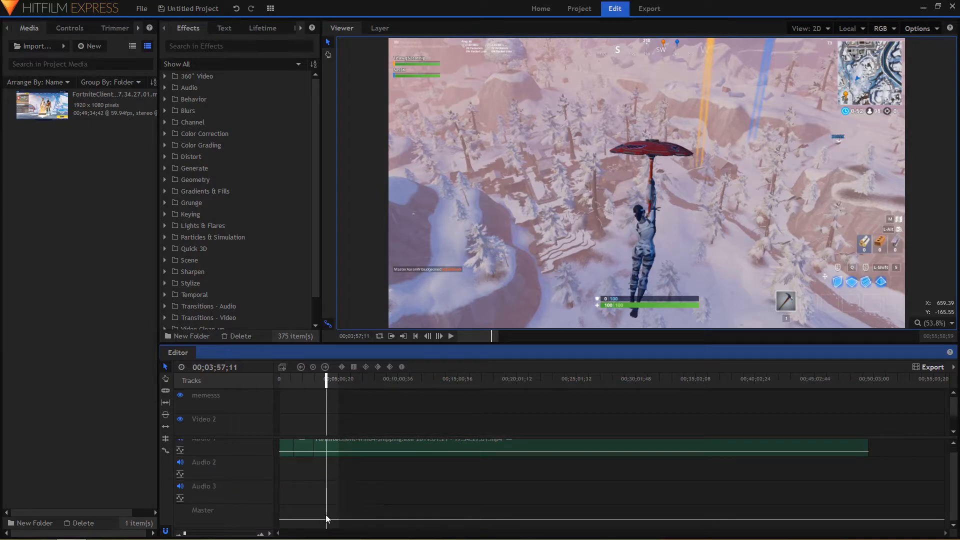
scroll(379, 484, up, 1)
scroll(376, 485, down, 1)
scroll(380, 466, up, 1)
scroll(310, 425, down, 1)
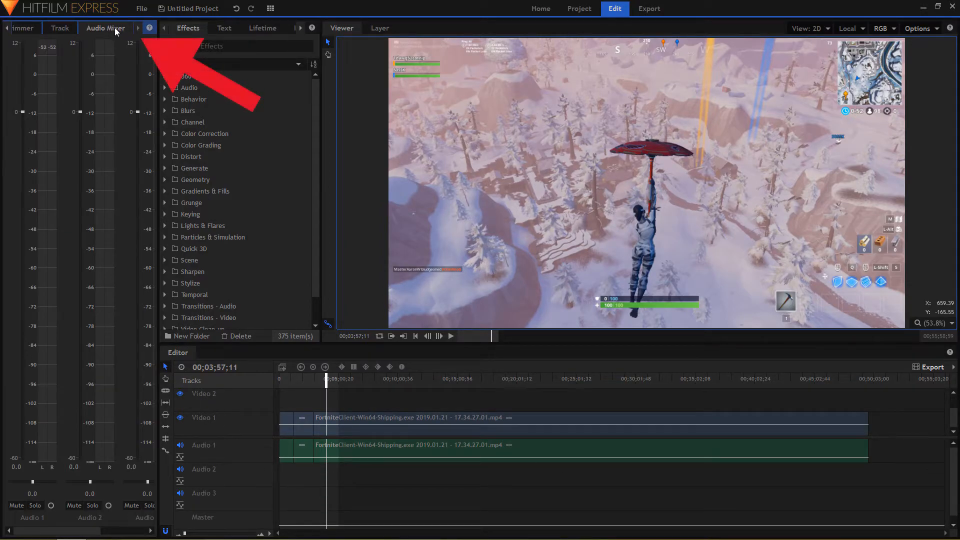
Step: Reorder the workspace so the Audio Mixer sits directly after Media and before Controls
drag(115, 28, 84, 28)
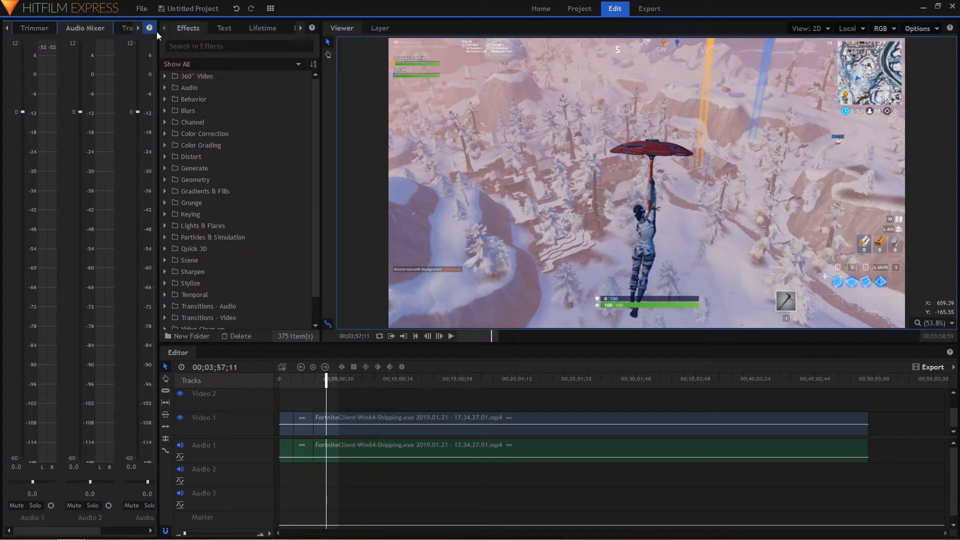
drag(77, 29, 23, 30)
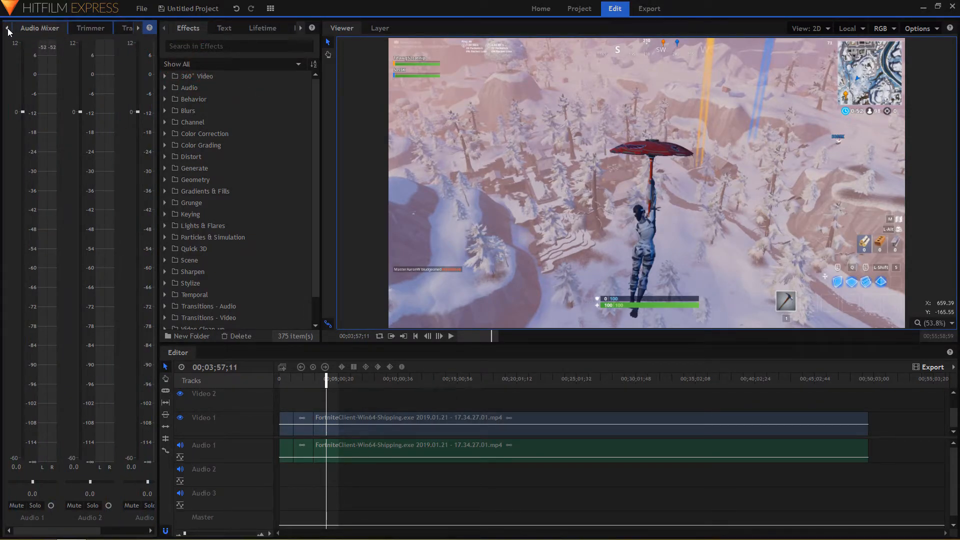
click(8, 29)
drag(105, 31, 40, 28)
click(7, 29)
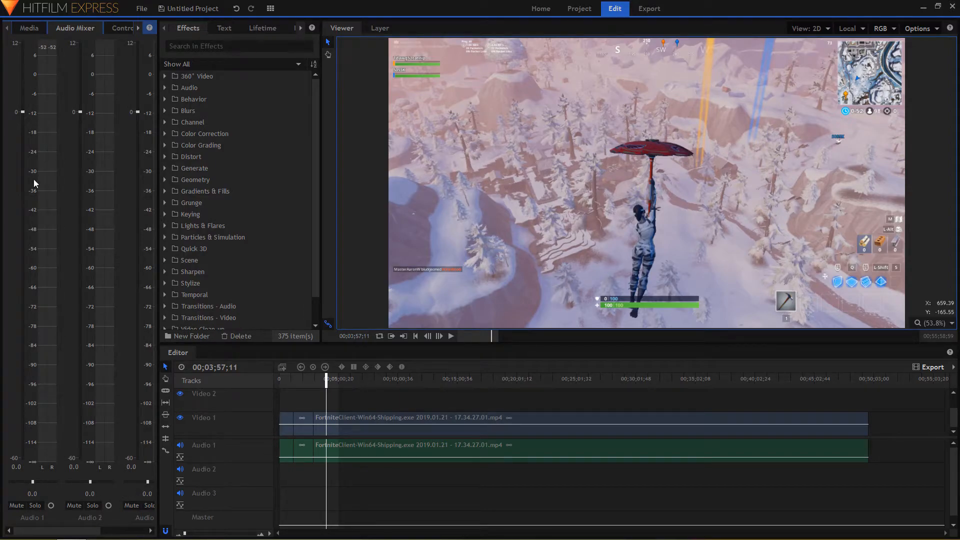
Step: Lower the Audio 1 track's volume fader in the Audio Mixer
drag(22, 113, 24, 205)
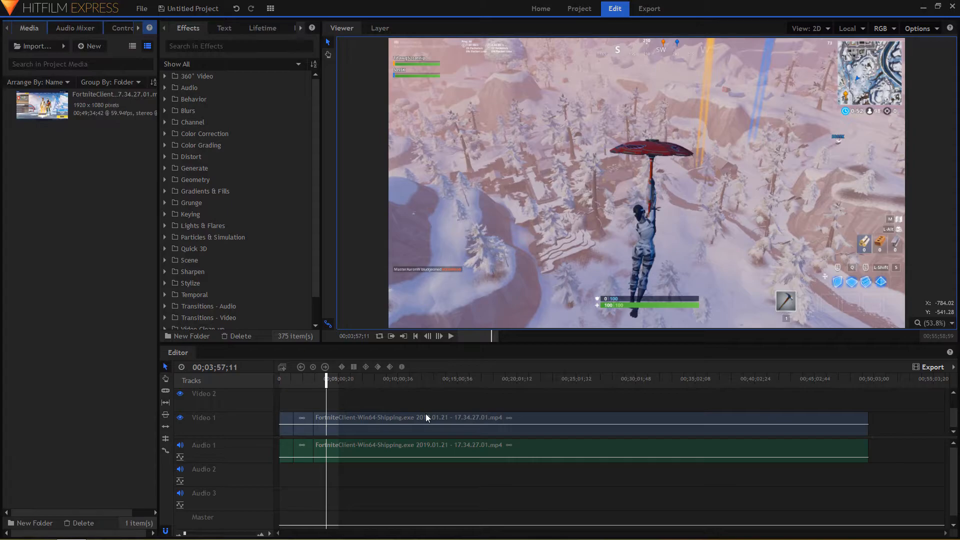
Step: Examine the parachuting gameplay frame in the Viewer at different zoom levels and pan positions
click(395, 270)
scroll(444, 263, down, 3)
scroll(448, 263, up, 3)
scroll(448, 263, down, 2)
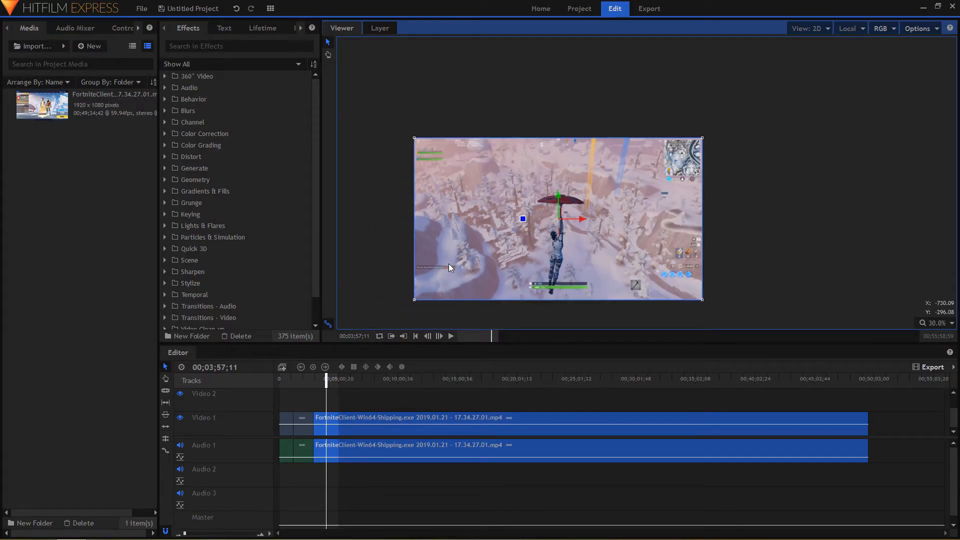
scroll(448, 263, up, 4)
drag(458, 258, 475, 202)
scroll(446, 157, down, 3)
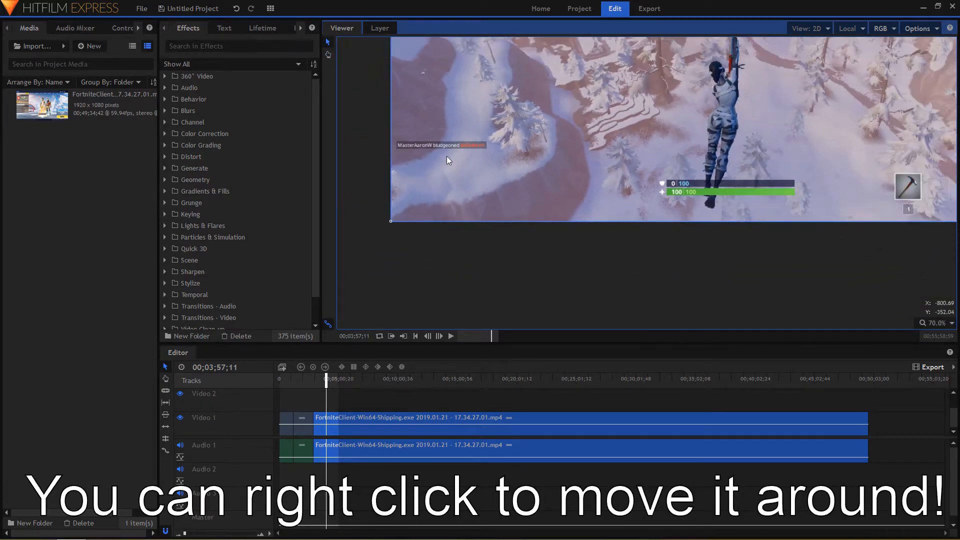
scroll(484, 261, up, 5)
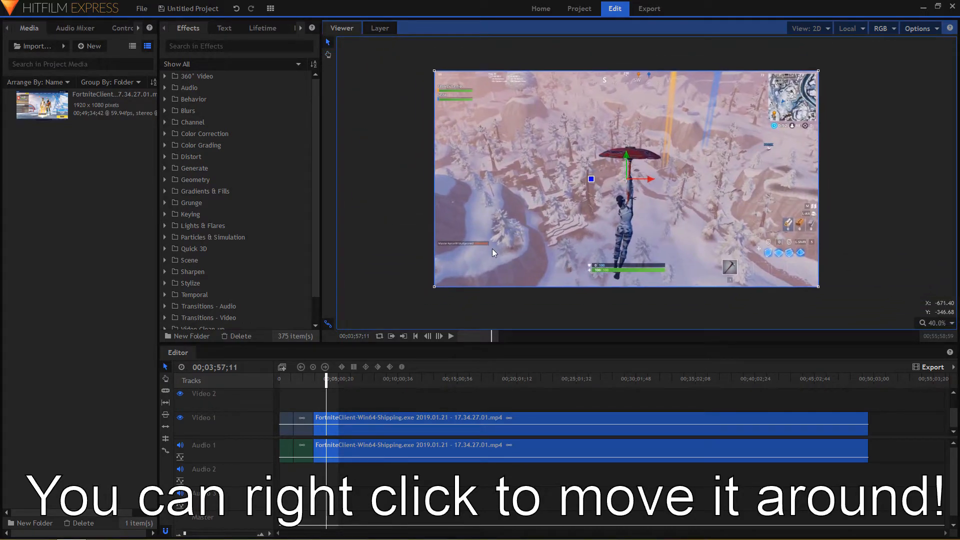
drag(426, 233, 453, 222)
scroll(457, 222, down, 4)
scroll(407, 235, down, 4)
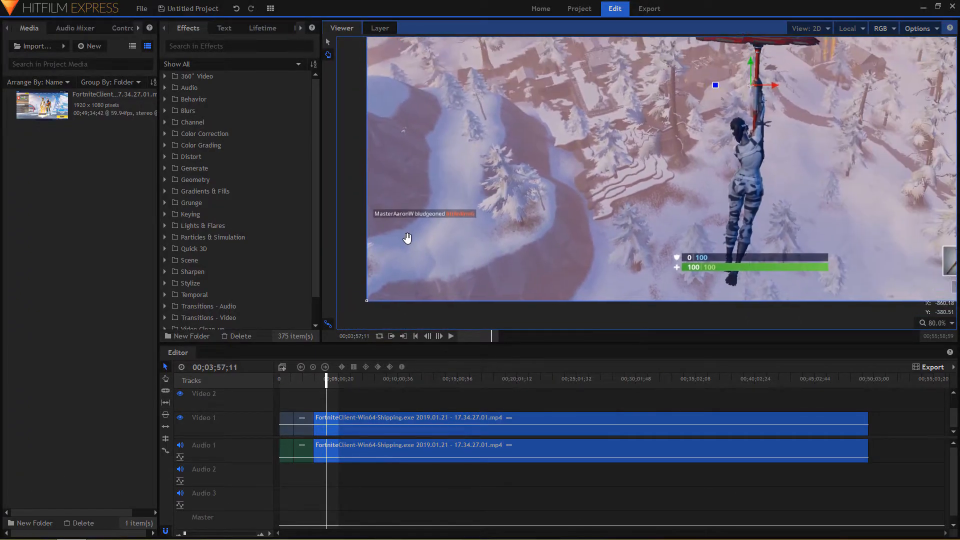
scroll(446, 275, up, 2)
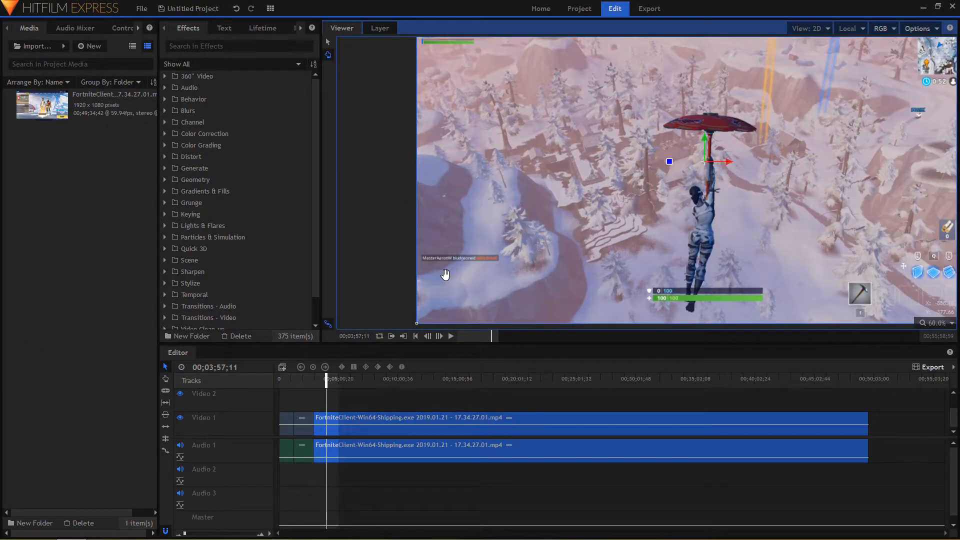
drag(445, 275, 424, 274)
scroll(423, 273, down, 1)
key(v)
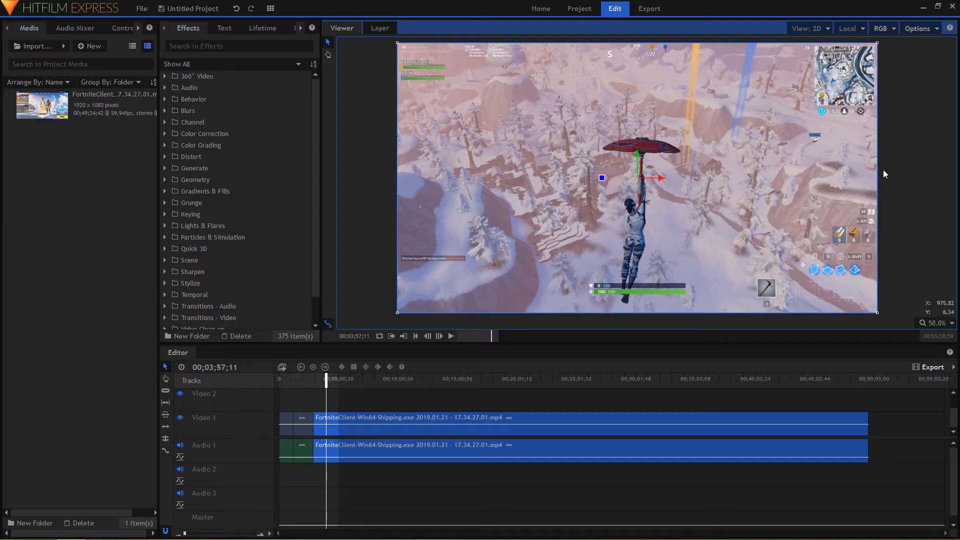
Step: Split the recording on Video 1 at 00;03;57;11 and again at 00;04;23;35
click(903, 144)
click(361, 422)
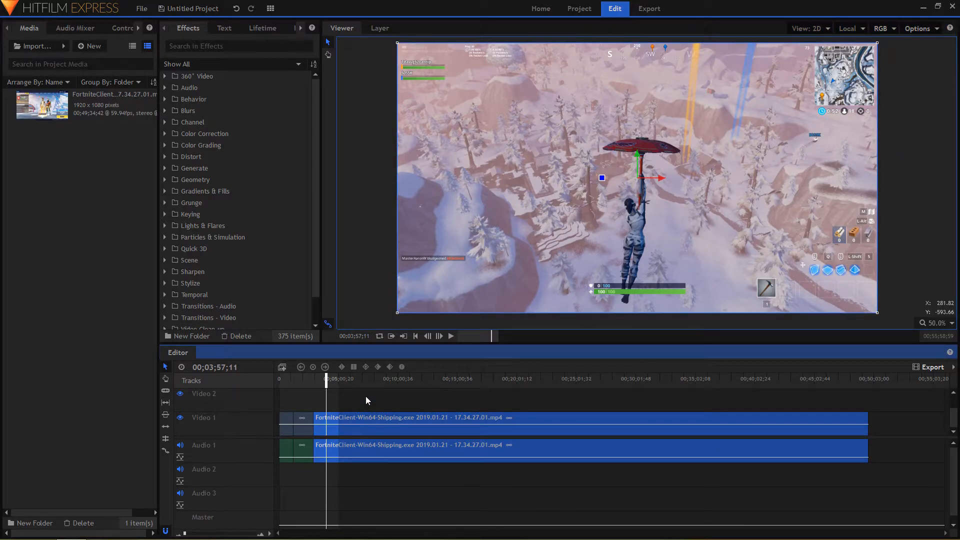
key(ctrl+shift+d)
click(364, 400)
scroll(364, 408, up, 2)
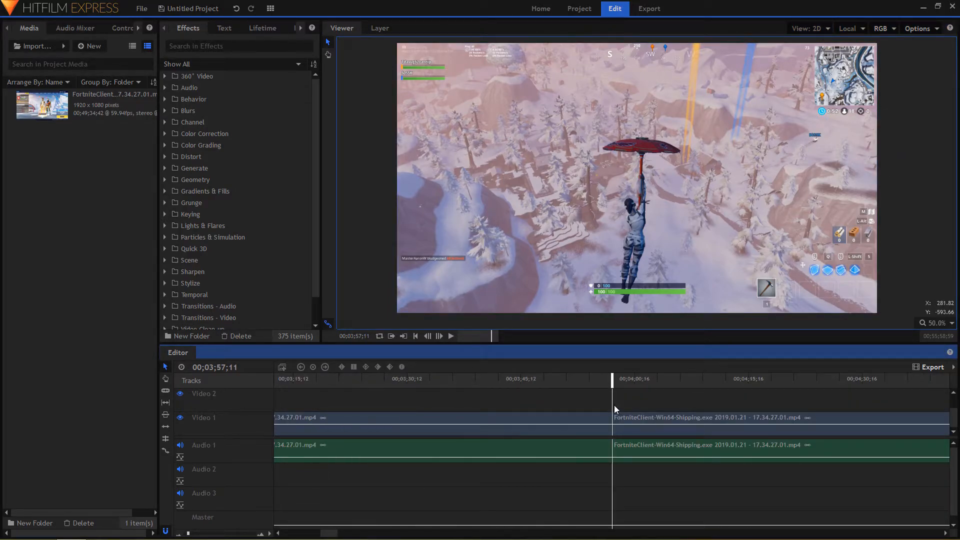
click(812, 383)
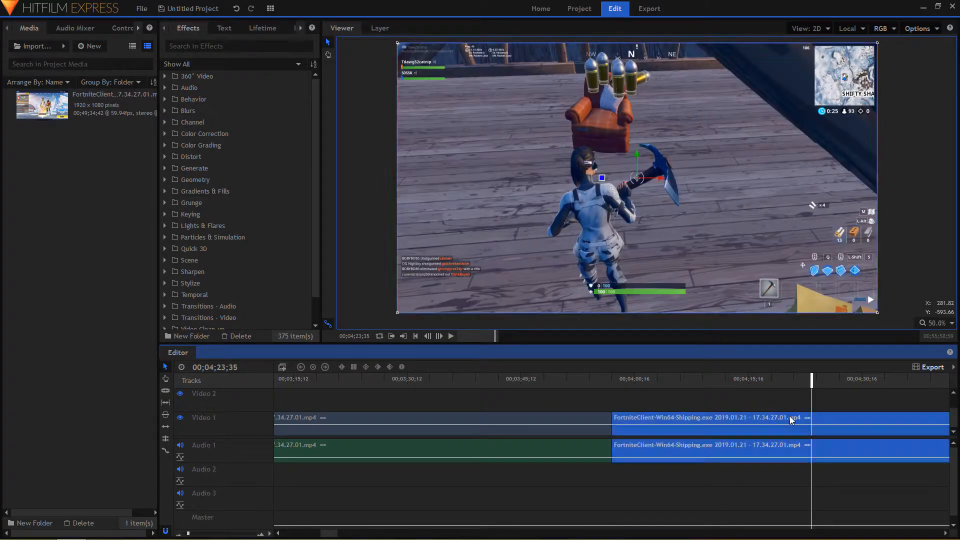
click(778, 418)
key(ctrl+shift+d)
click(777, 406)
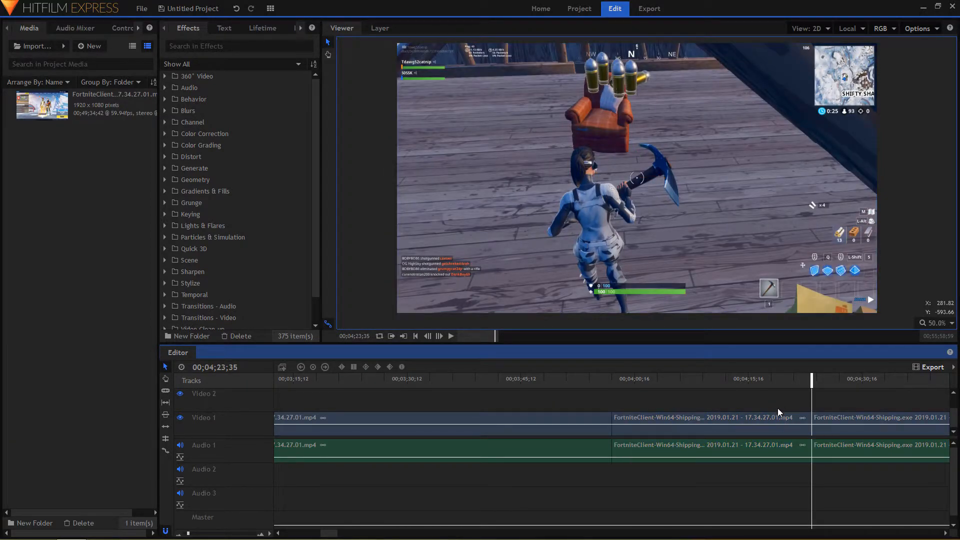
Step: Enlarge and reposition the newly cut middle segment in the Viewer, and play the timeline from just before it
click(746, 388)
click(781, 424)
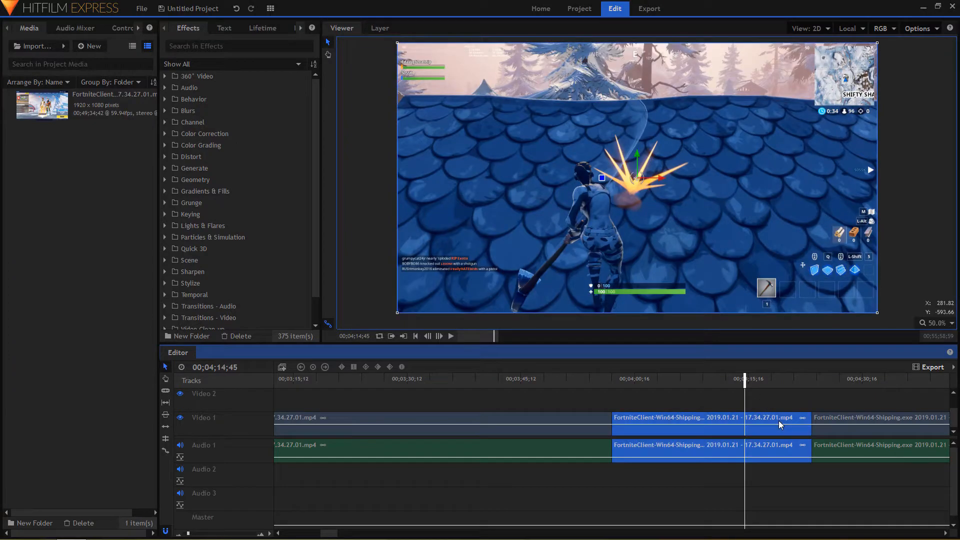
click(779, 382)
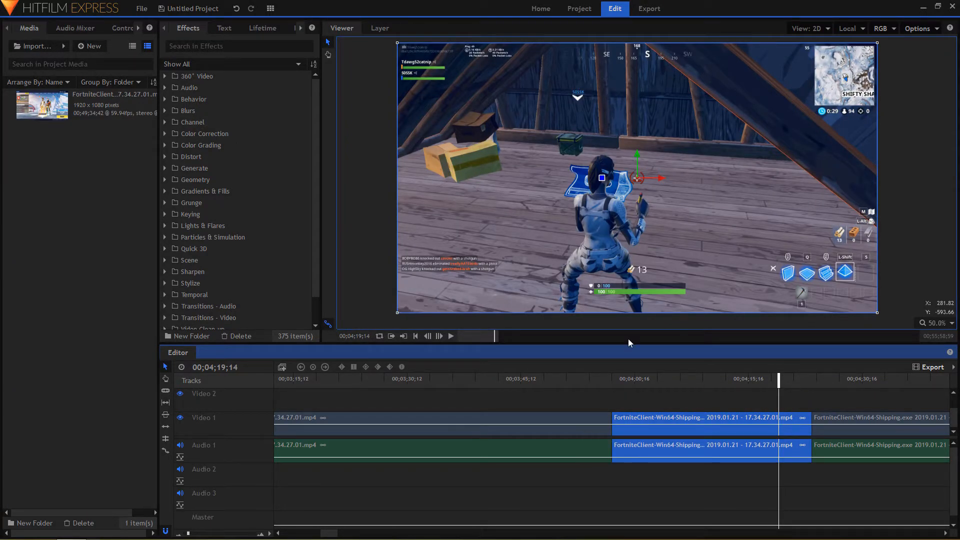
drag(878, 313, 946, 283)
scroll(720, 198, down, 3)
drag(643, 231, 587, 310)
click(587, 313)
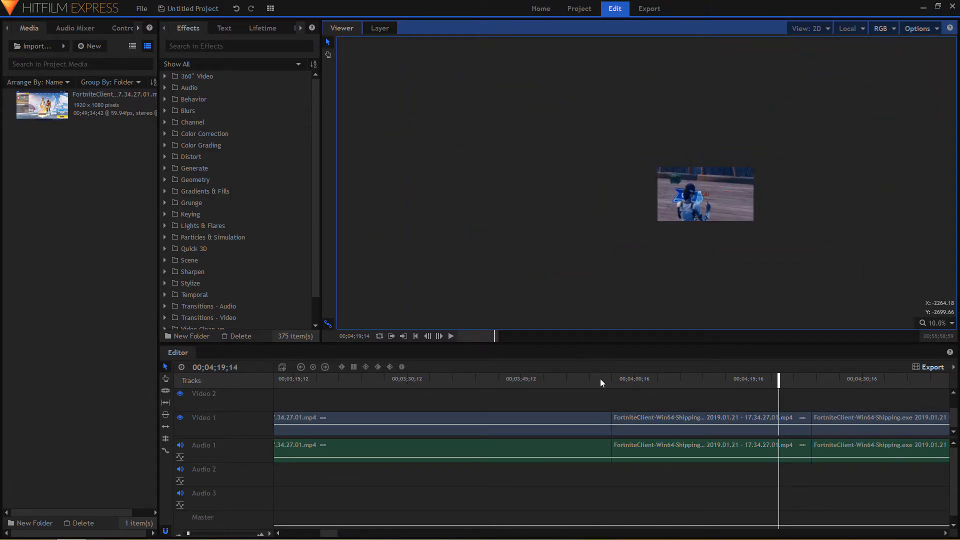
click(600, 379)
key(space)
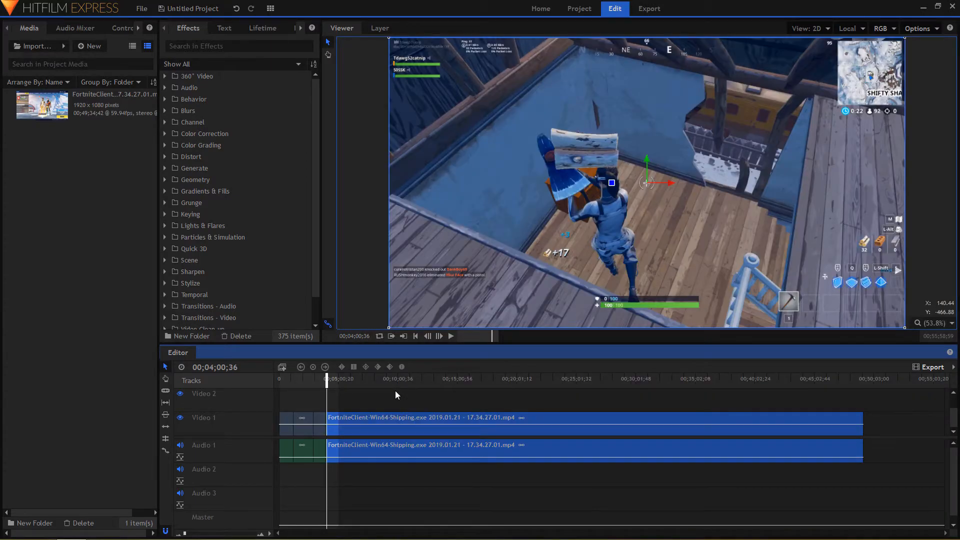
Step: Split the long clip on Video 1 at about 00;04;23 and check the new segment's frame at 00;04;15;32
click(395, 400)
scroll(418, 416, up, 5)
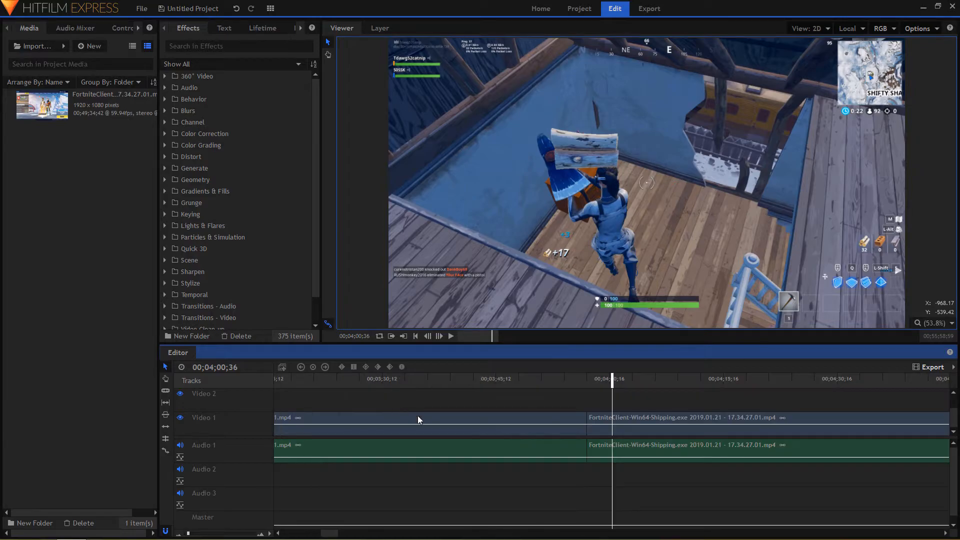
click(785, 378)
click(815, 415)
key(ctrl+shift+d)
click(789, 409)
click(726, 379)
click(757, 420)
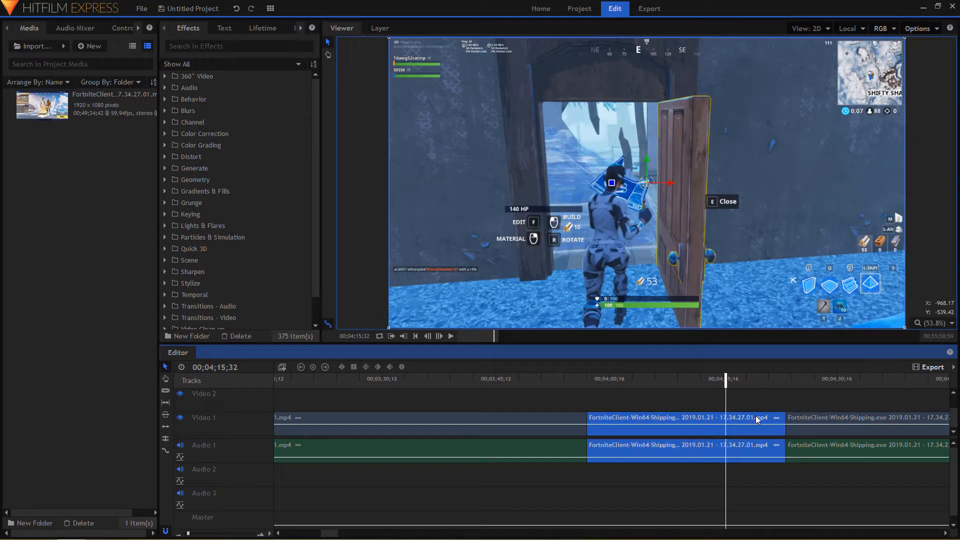
click(679, 399)
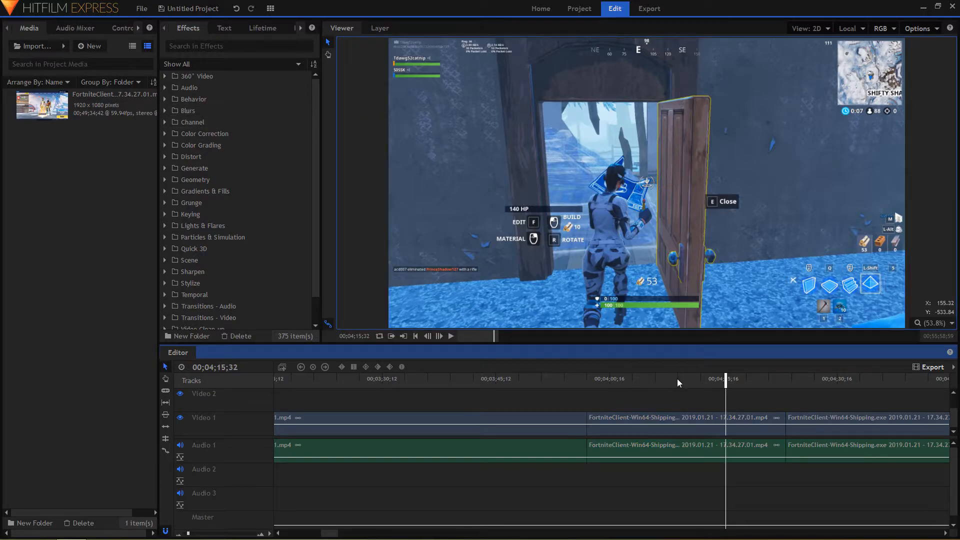
Step: Apply the Blur effect twice to the newly cut middle segment on Video 1, checking the frame at 00;04;00;21
click(164, 112)
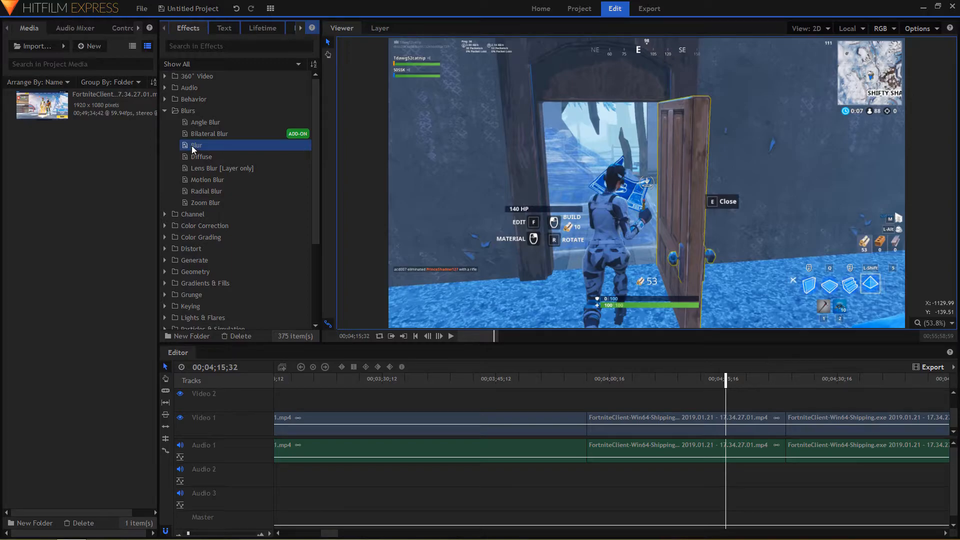
click(164, 111)
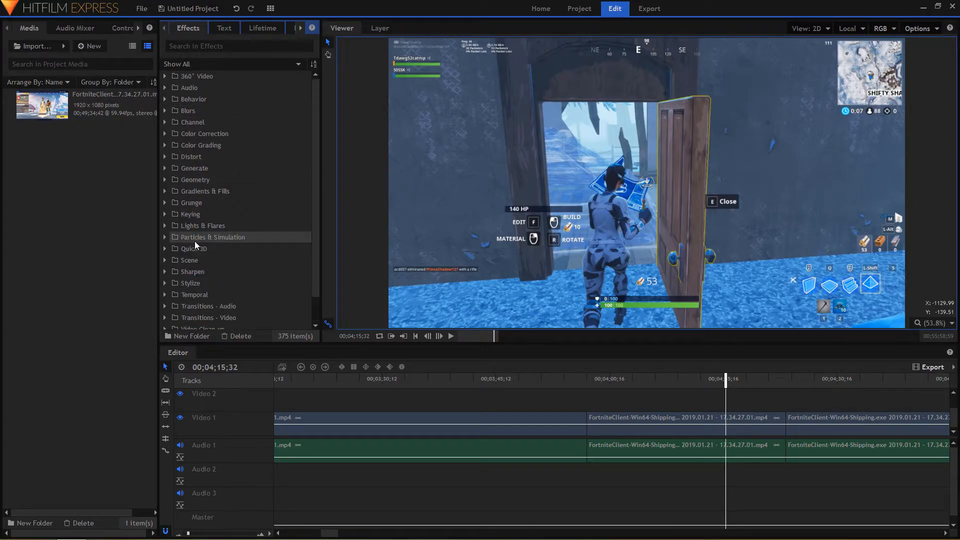
click(169, 113)
drag(195, 144, 696, 419)
click(610, 399)
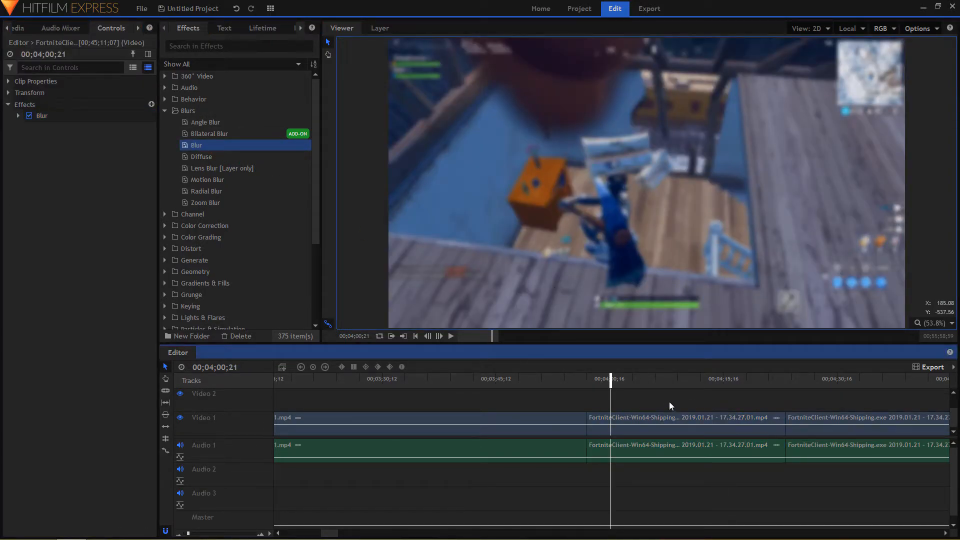
drag(200, 145, 633, 419)
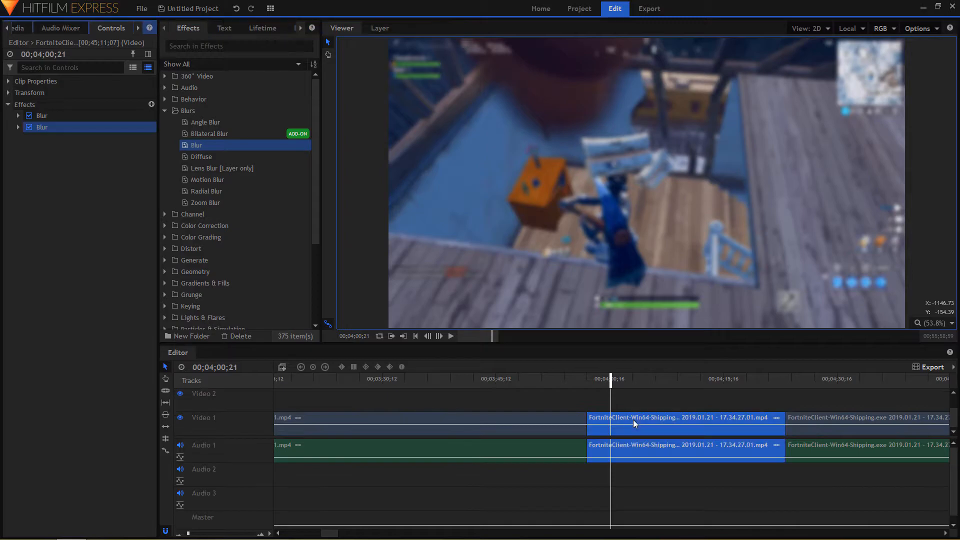
click(656, 406)
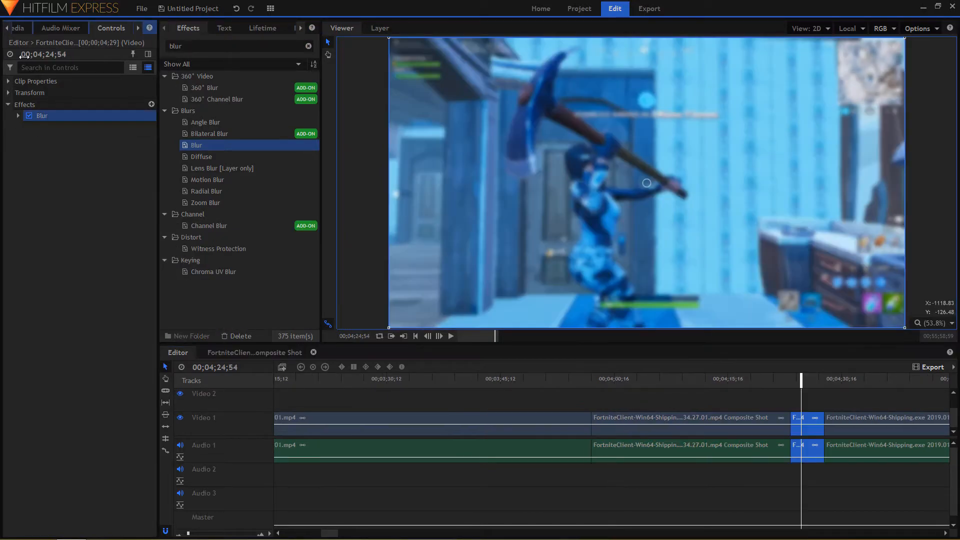
Step: Create a new composite shot in the project media, keeping the default name and settings
click(23, 31)
click(91, 45)
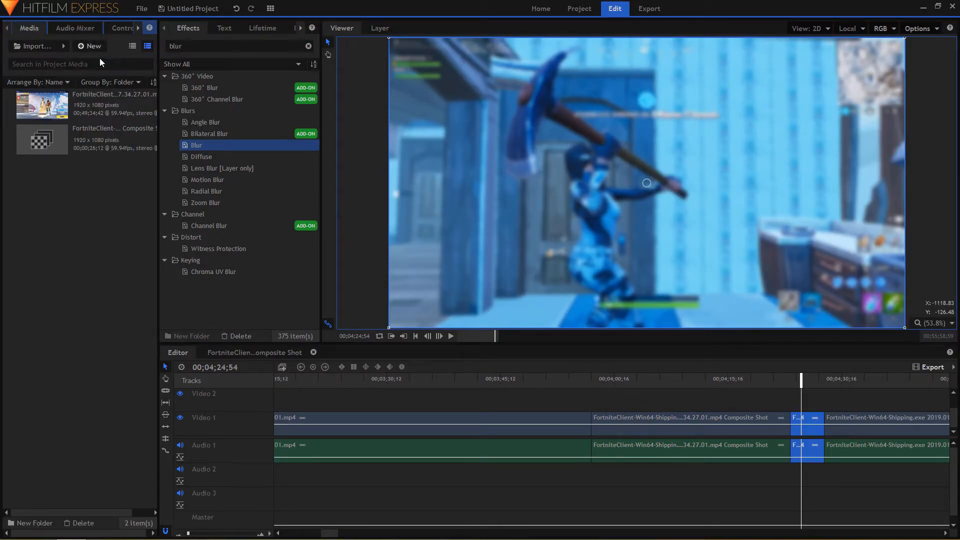
click(100, 58)
click(568, 397)
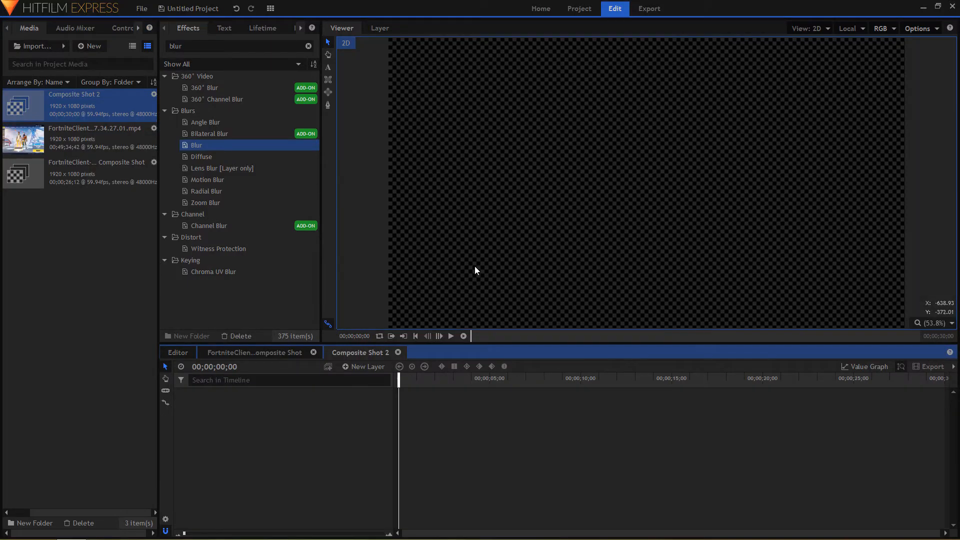
Step: Draw a text box across most of the composite shot's frame and enter the text "sdfaf"
click(328, 67)
drag(417, 95, 864, 284)
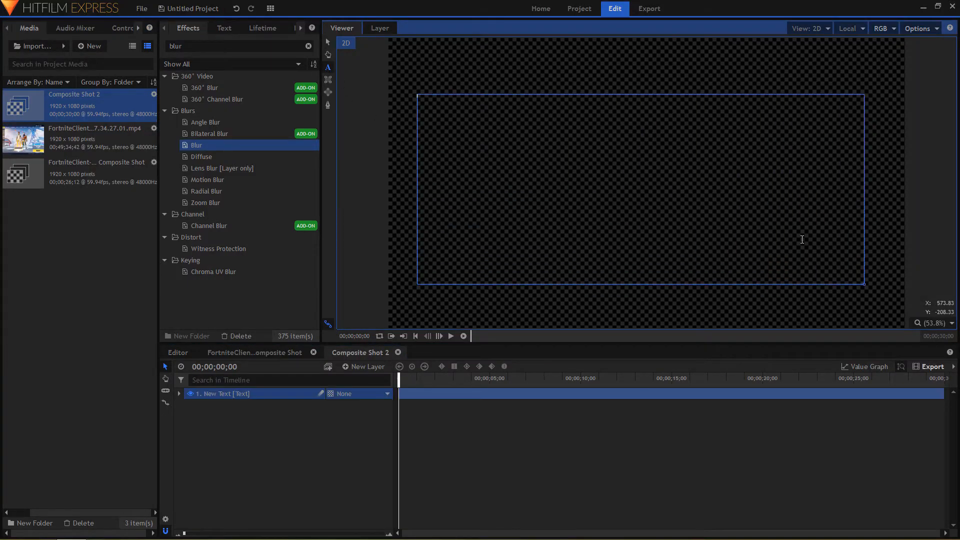
text(sdfaf)
Step: Place the text composite shot on Video 2 from the start of the short blurred clip and nudge it in the Viewer
click(181, 352)
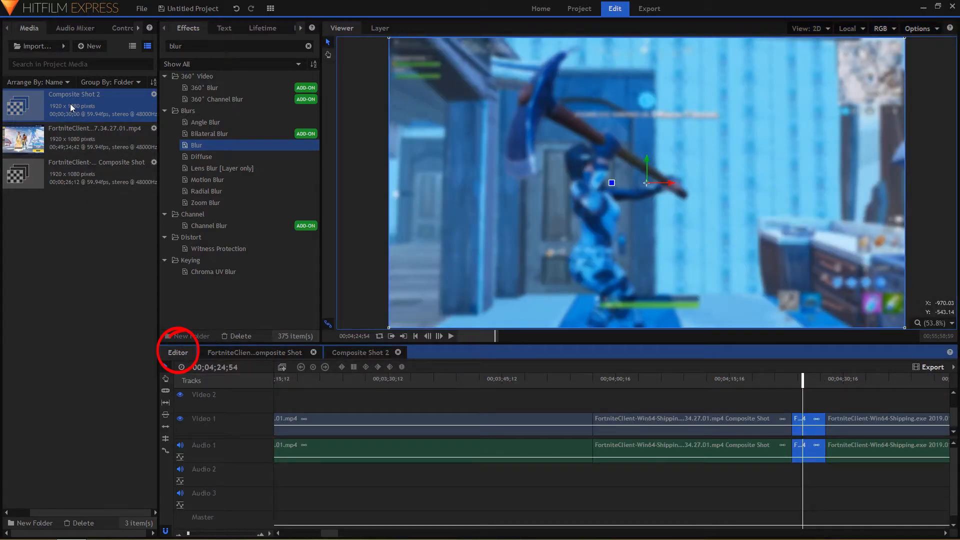
drag(71, 108, 787, 400)
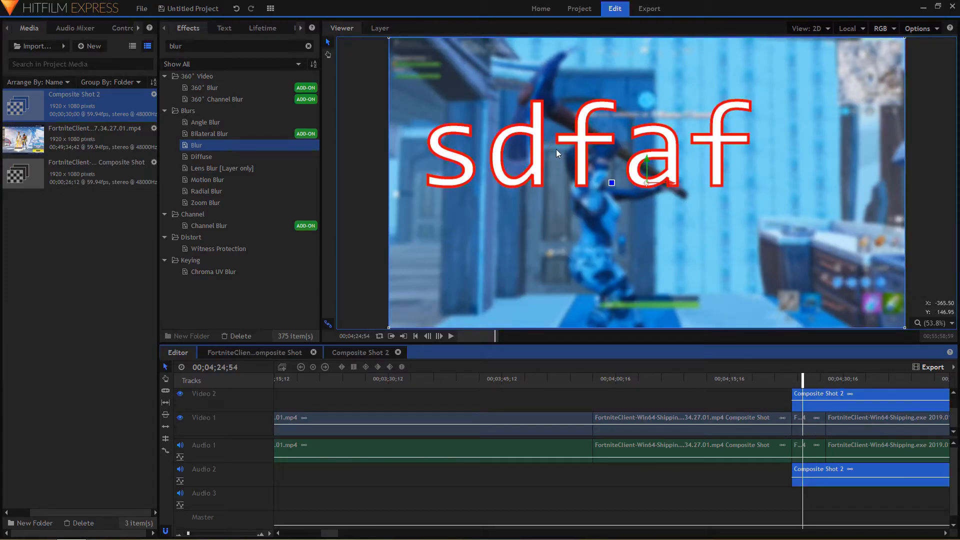
drag(593, 163, 614, 182)
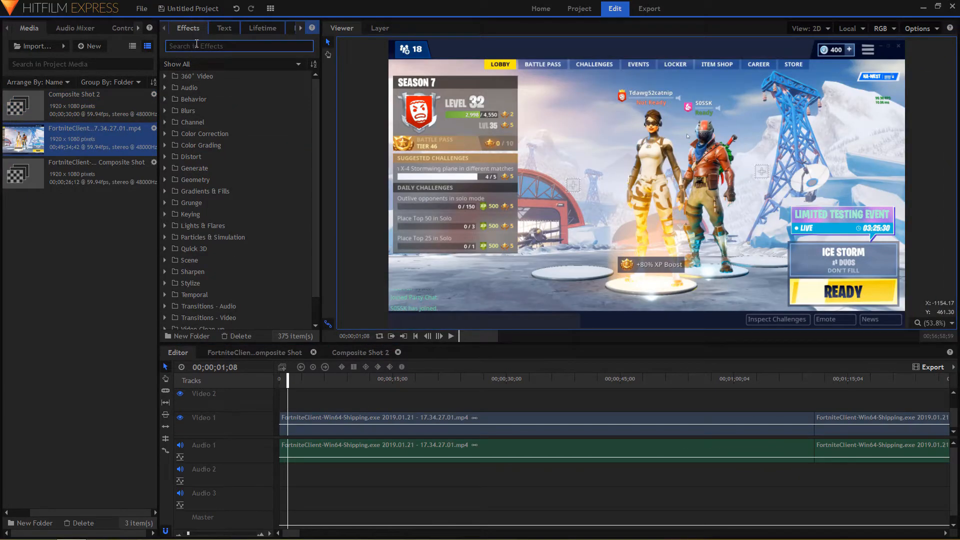
Step: Find the fade transitions and apply Fade to Color to the start of Video 1 and Fade to the start of Audio 1
text(fade)
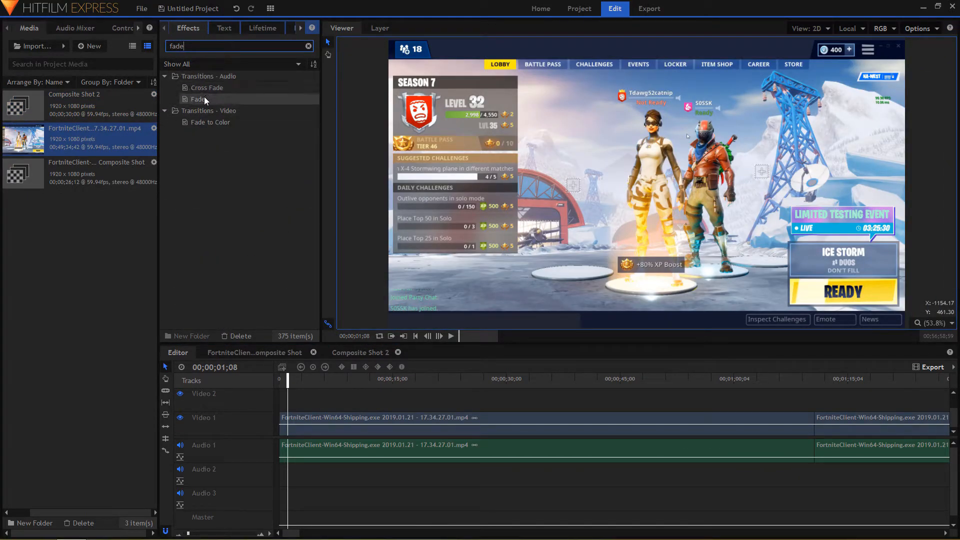
mouse_move(201, 122)
mouse_down()
mouse_move(374, 333)
mouse_move(283, 424)
mouse_up()
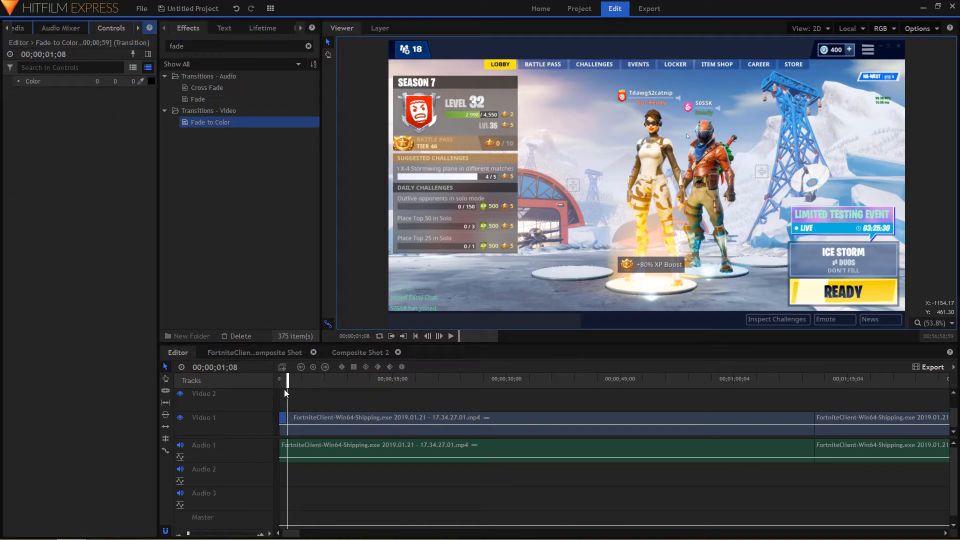
key(space)
key(space)
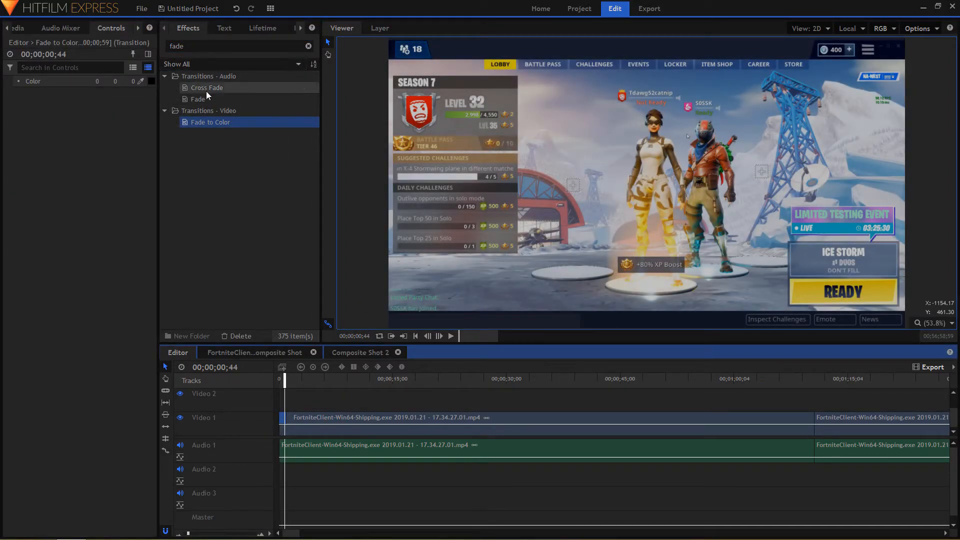
drag(215, 99, 286, 448)
Step: Play across the cut at about 00;01;11 on Video 1, apply Fade to Color there, and preview the transition
click(806, 380)
key(space)
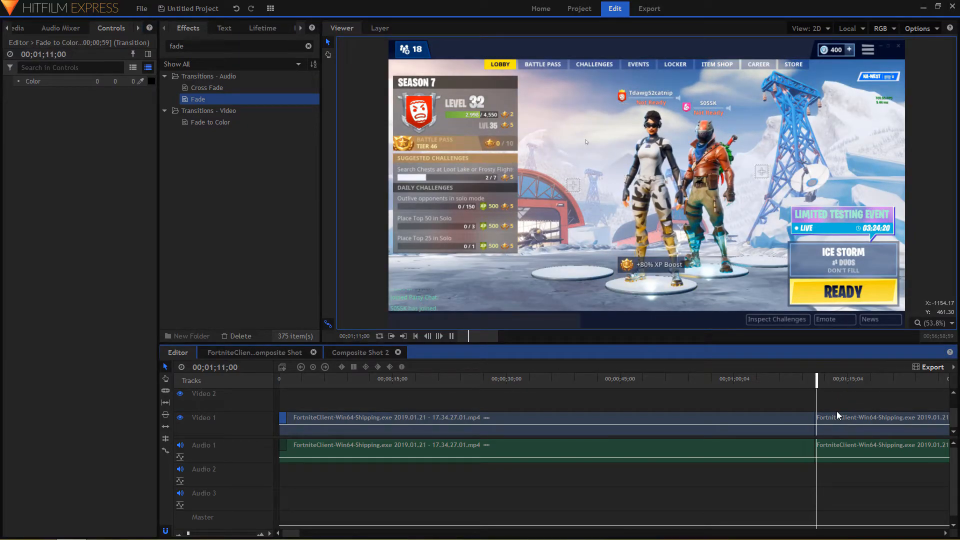
key(space)
drag(210, 122, 814, 418)
click(809, 380)
key(space)
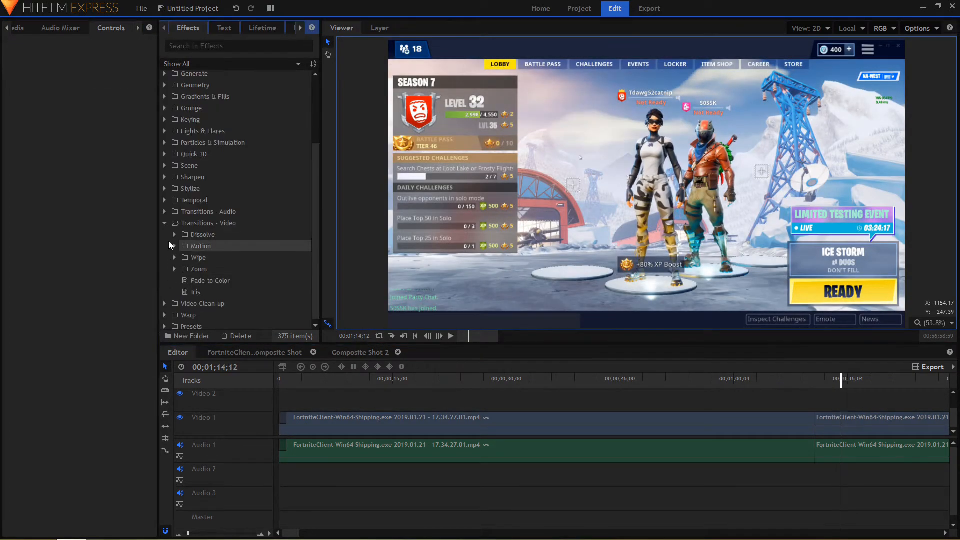
Step: Look through the Dissolve and Motion video transitions, apply Push to the Video 1 cut at about 00;01;11, and preview it
click(173, 236)
scroll(233, 250, down, 1)
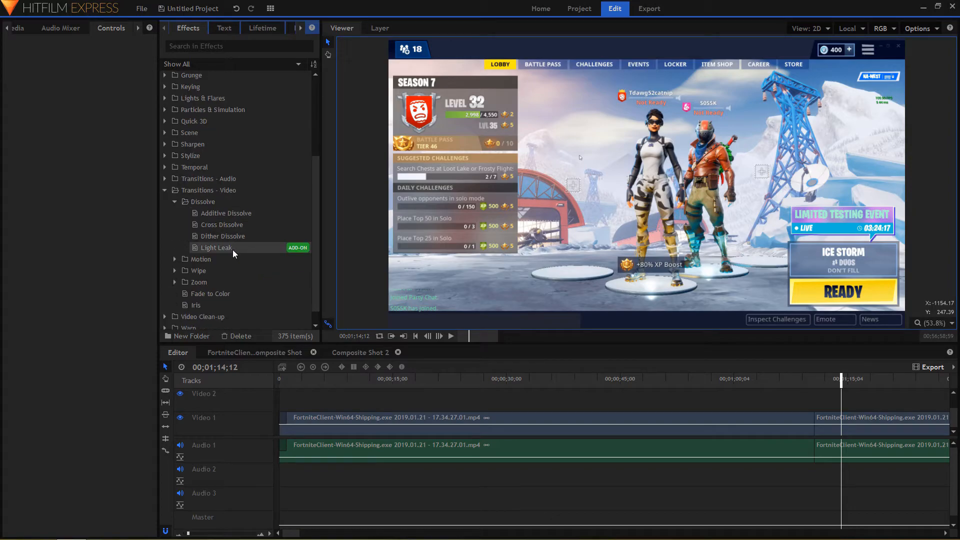
click(173, 203)
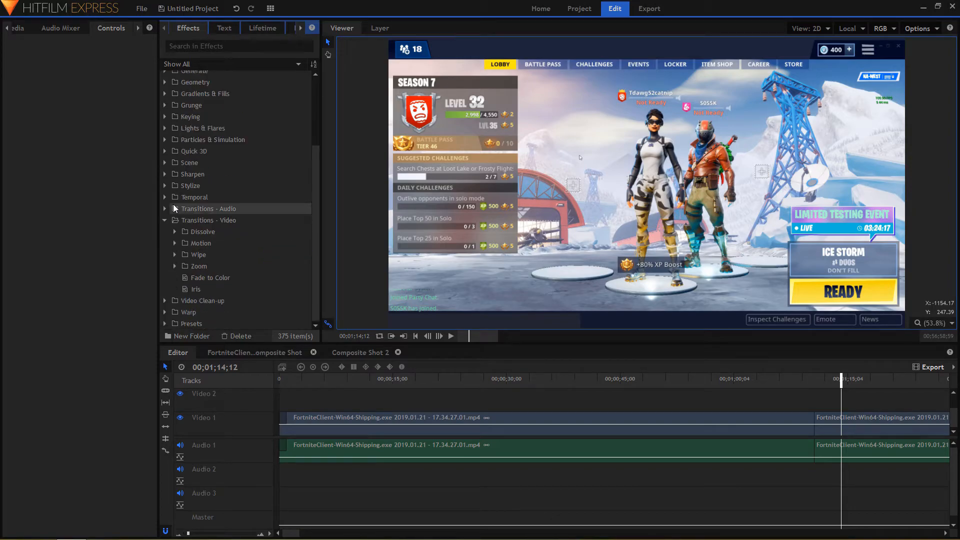
click(175, 243)
drag(207, 255, 814, 431)
click(808, 383)
key(space)
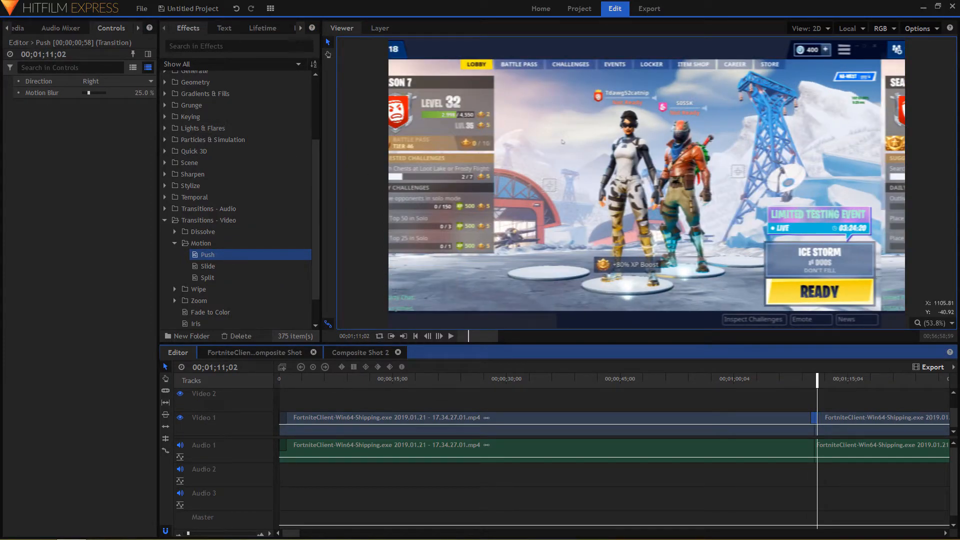
click(452, 336)
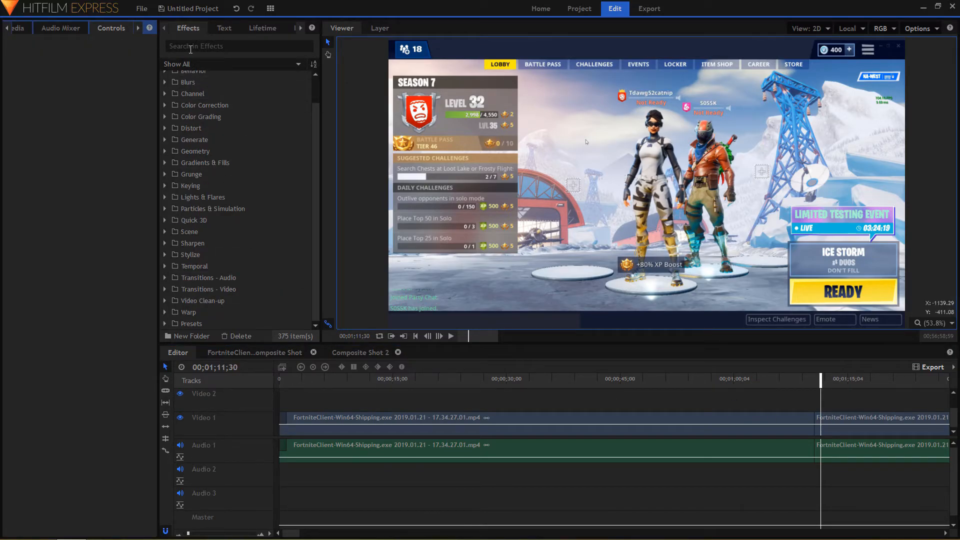
Step: Search the effects for "gree" and apply the Greenscreen Key preset to the first long clip on Video 1
click(191, 47)
text(gree)
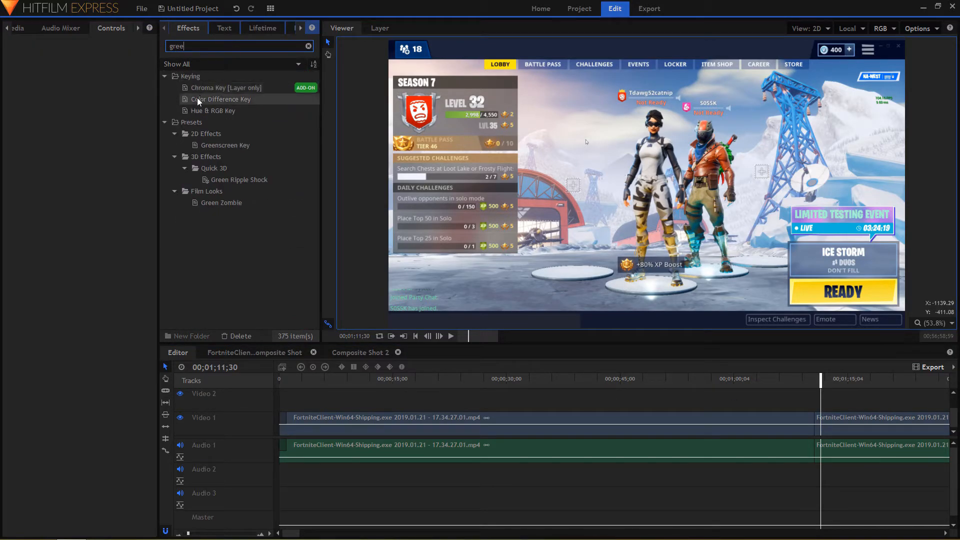
drag(212, 148, 276, 246)
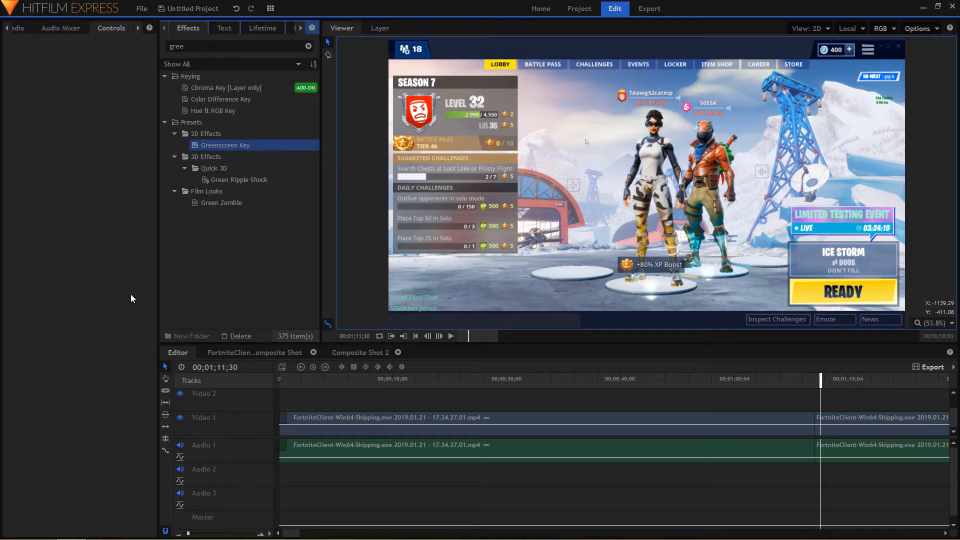
drag(489, 470, 507, 421)
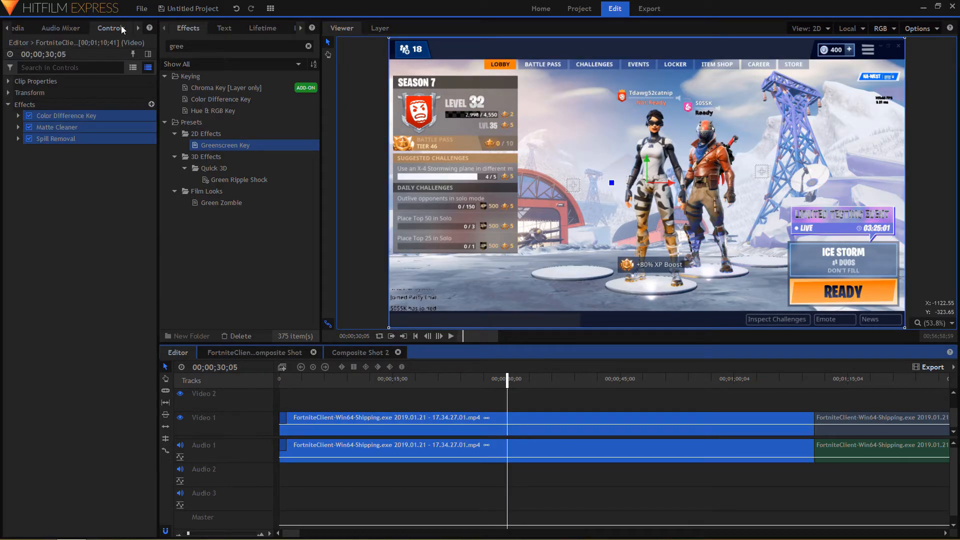
click(23, 30)
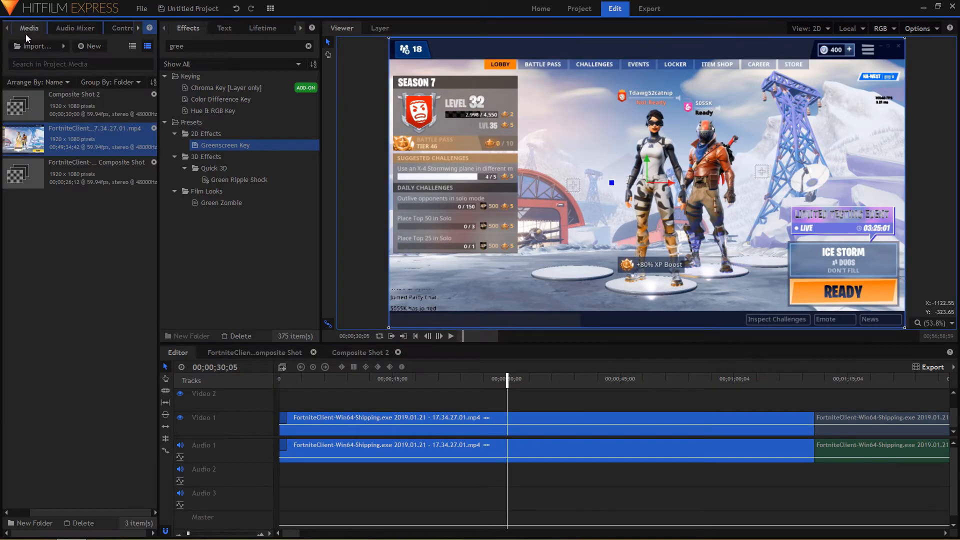
click(122, 28)
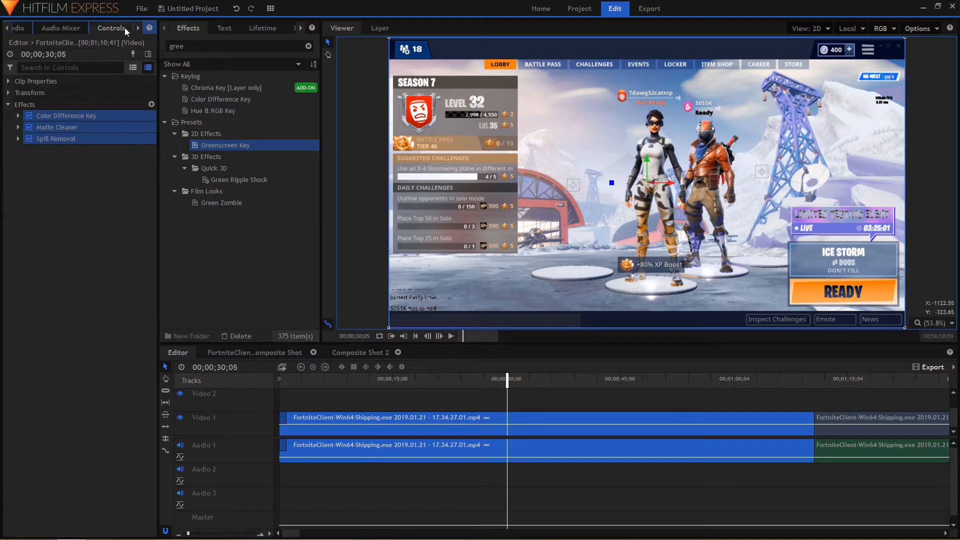
Step: Expand the clip's Matte Cleaner effect and try different Smooth amounts, raising it past 100 px and lowering it again
click(18, 127)
click(80, 139)
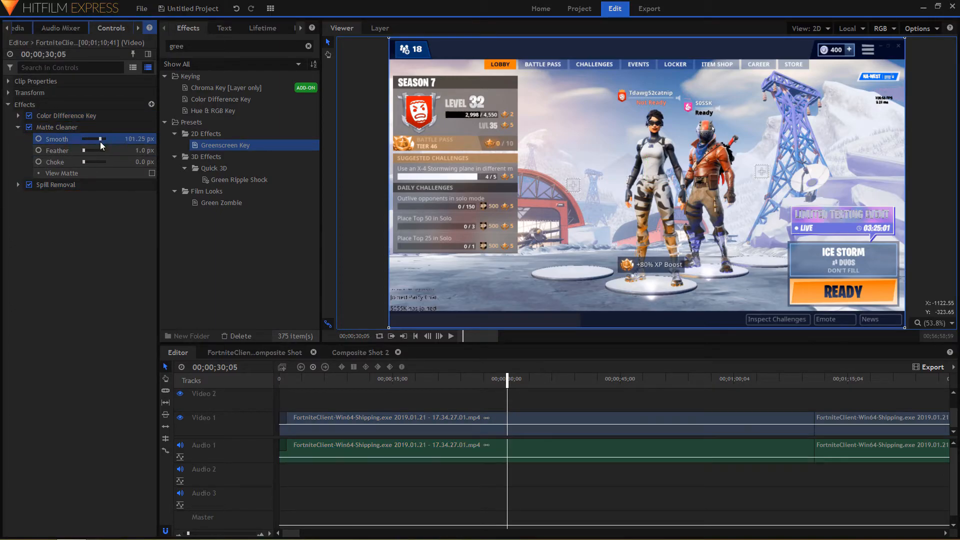
drag(119, 140, 72, 151)
Step: Search the effects for "blur" and apply Blur to the first long Video 1 clip with edge clamping enabled
drag(187, 47, 181, 47)
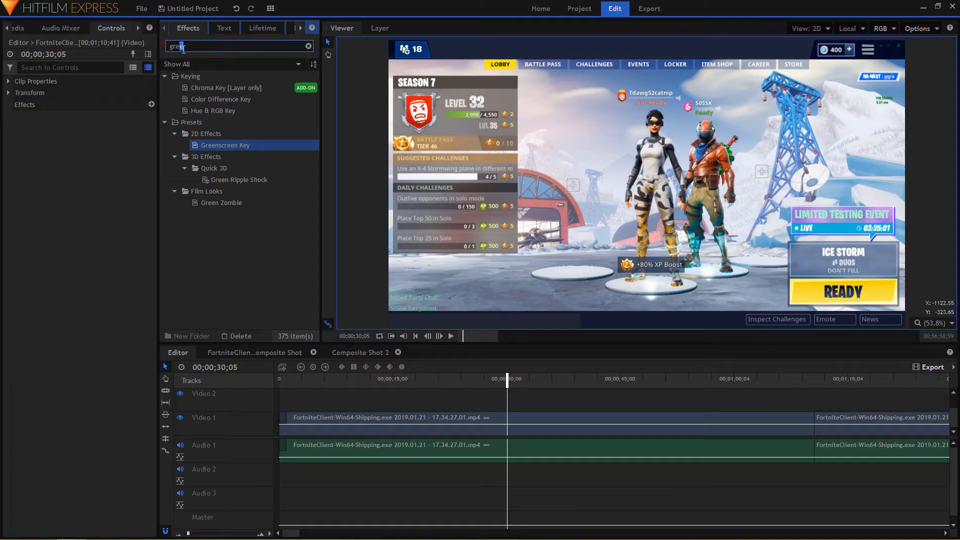
key(BackSpace)
key(BackSpace)
key(BackSpace)
key(BackSpace)
text(blur)
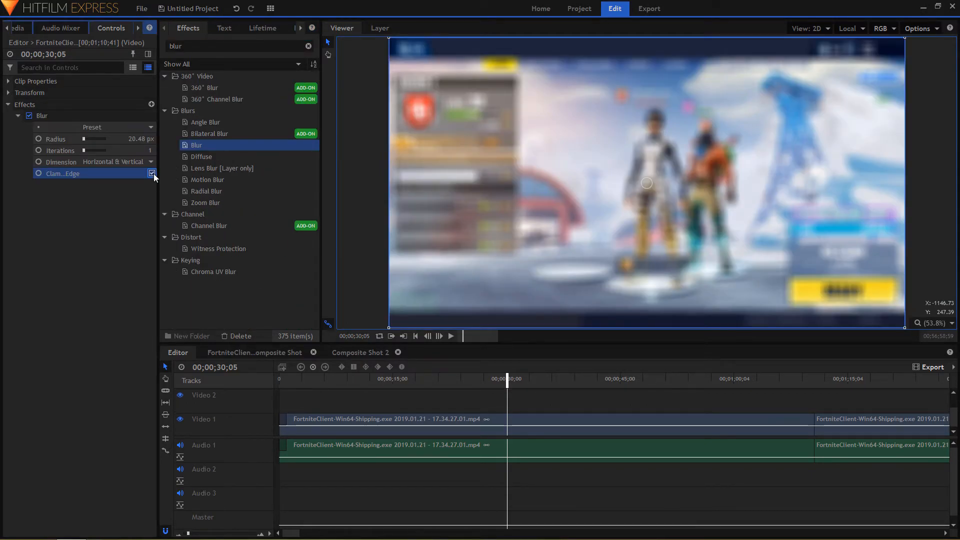
Step: Try the Heavy, Medium and Subtle presets on the Blur effect, set its radius to 0 px, and clear the effects search
click(105, 125)
click(114, 145)
click(108, 128)
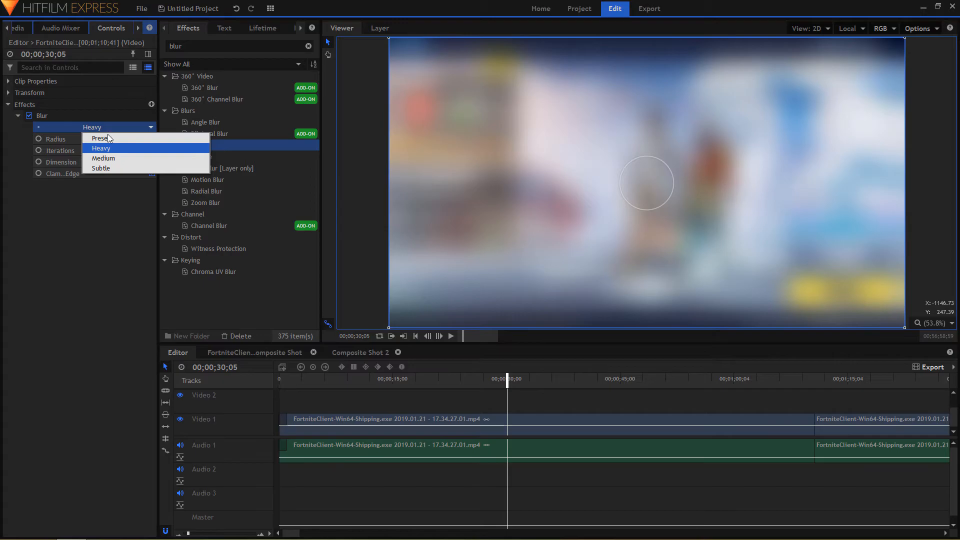
click(107, 158)
click(109, 131)
click(118, 167)
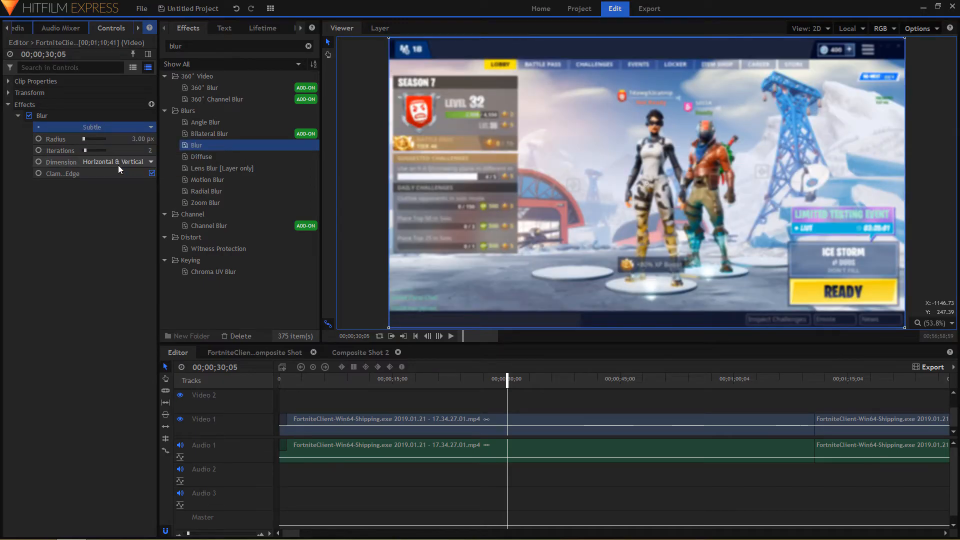
mouse_move(84, 139)
mouse_down()
mouse_move(91, 137)
mouse_move(75, 144)
mouse_up()
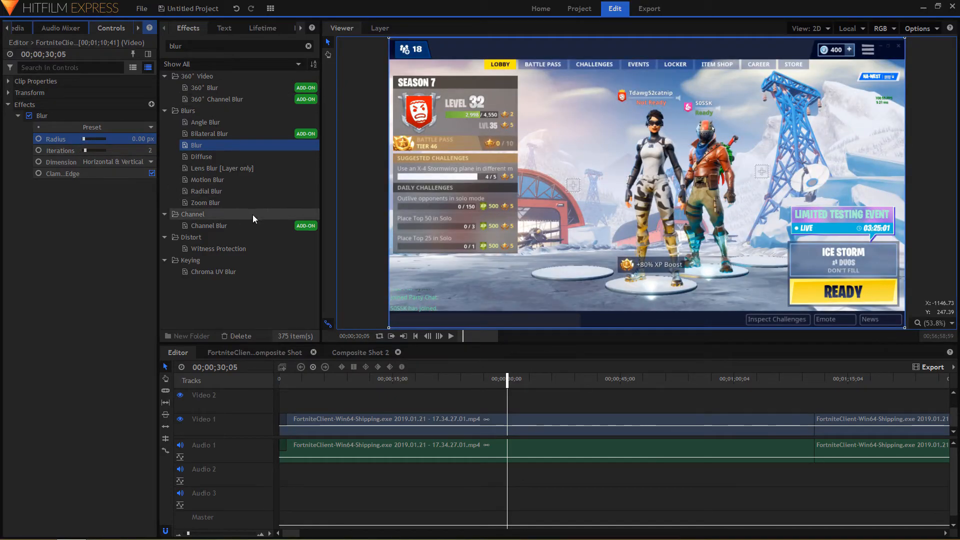
click(308, 46)
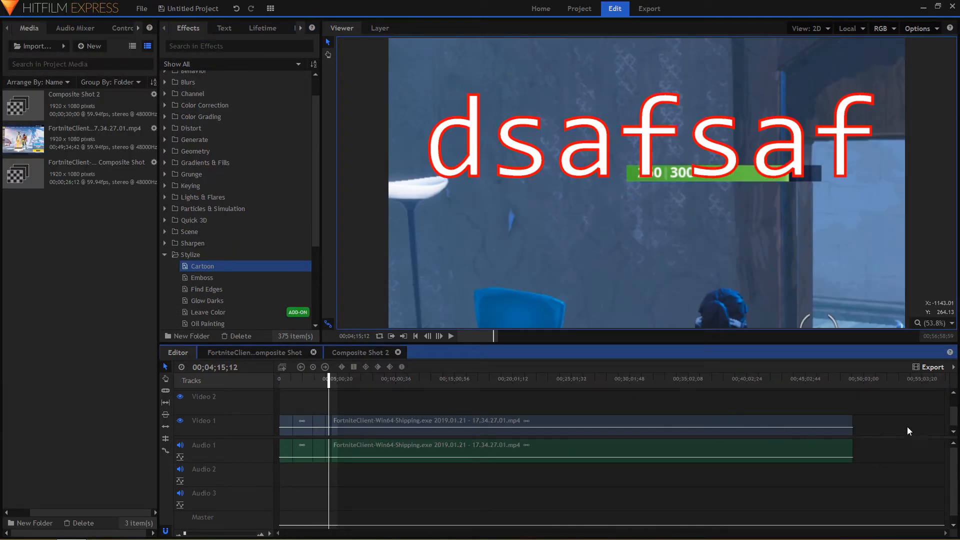
Step: Check the timeline's export range options and move the playhead to the start and the end of the edited footage
click(933, 368)
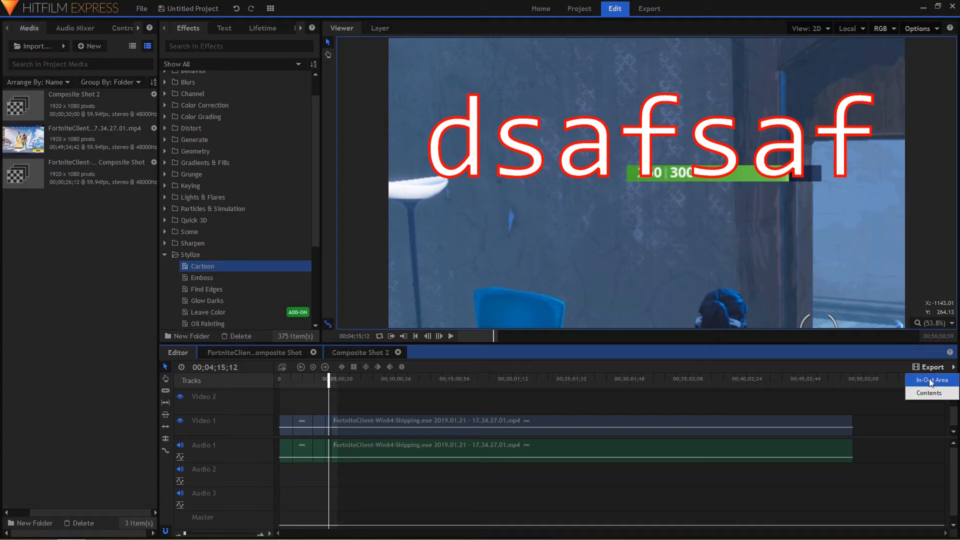
drag(294, 381, 227, 381)
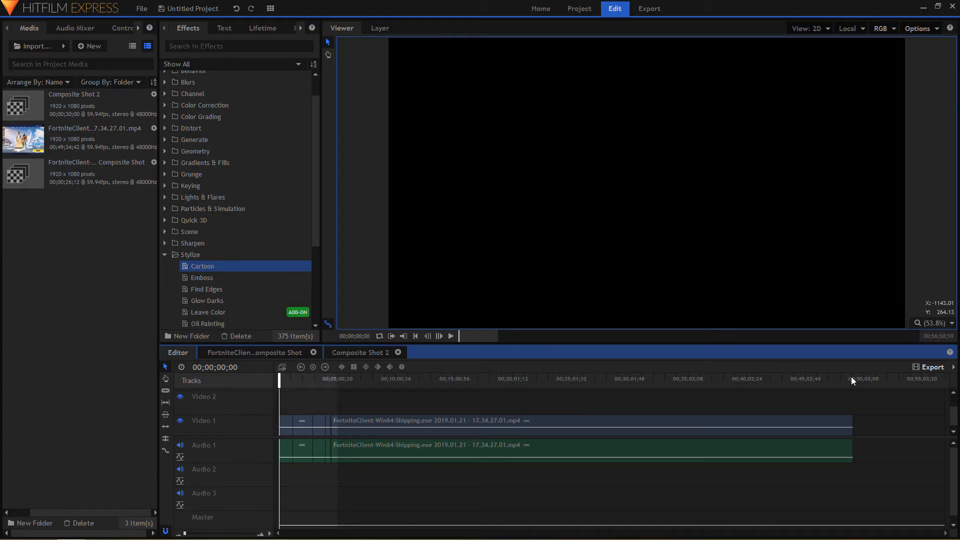
click(851, 379)
Step: Split the last Video 1 clip at about 00;46;32 and move the end piece to about 00;48;30, leaving a gap
click(823, 379)
click(831, 420)
key(ctrl+shift+d)
click(836, 403)
double_click(835, 422)
drag(840, 421, 862, 416)
Step: Scrub across the gap near the end of Video 1 and move the end piece back against the preceding clip
click(822, 407)
click(802, 377)
drag(820, 382, 842, 384)
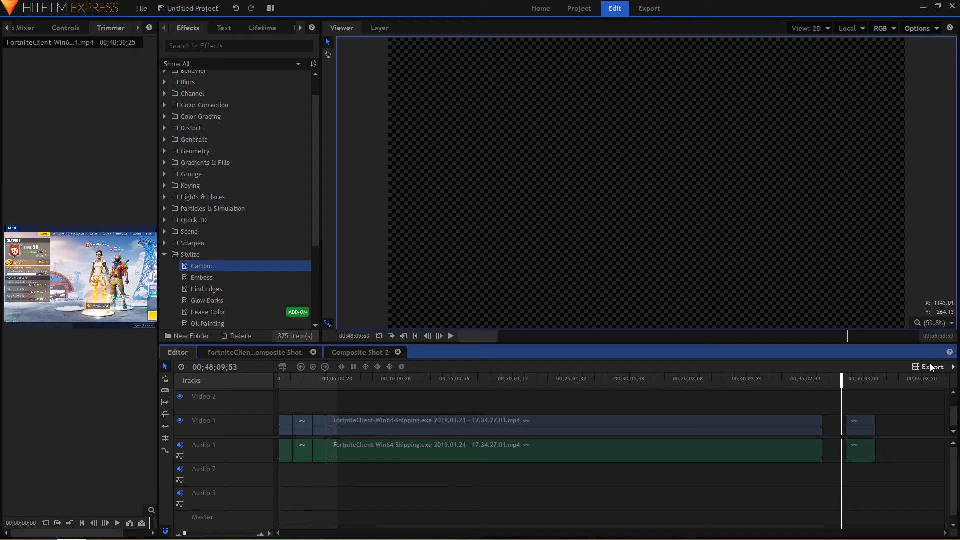
drag(885, 420, 862, 421)
Step: Add the timeline's full contents to the export queue and go to the Export screen
click(935, 366)
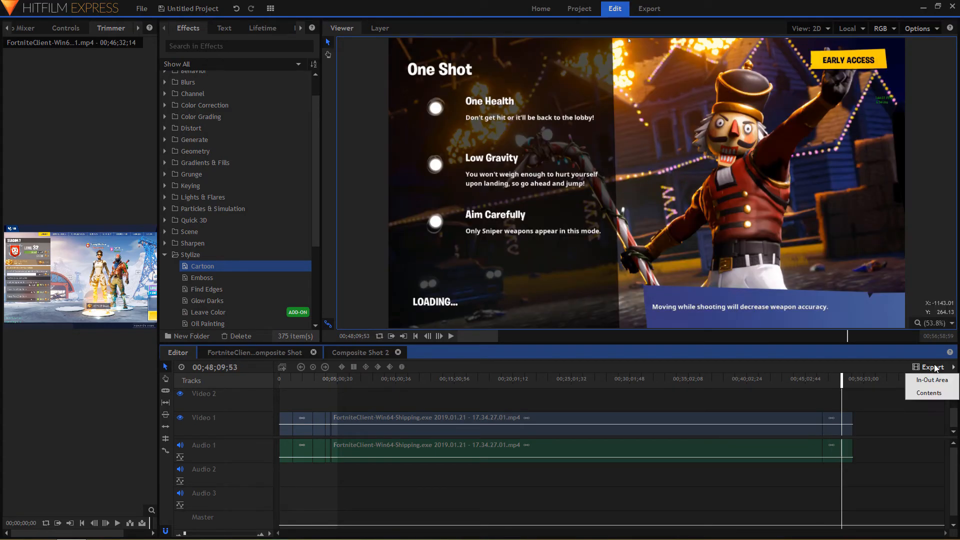
click(919, 393)
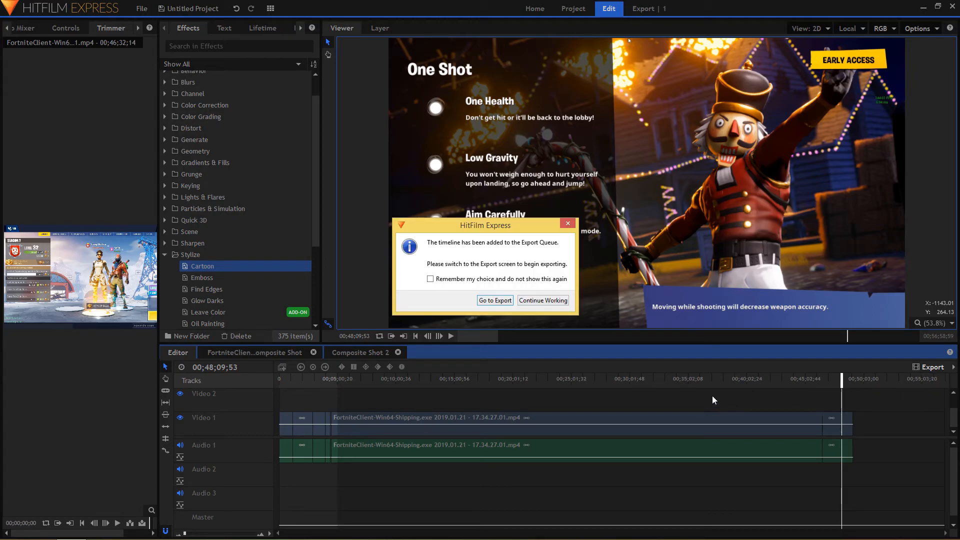
click(494, 300)
drag(355, 237, 319, 92)
click(181, 246)
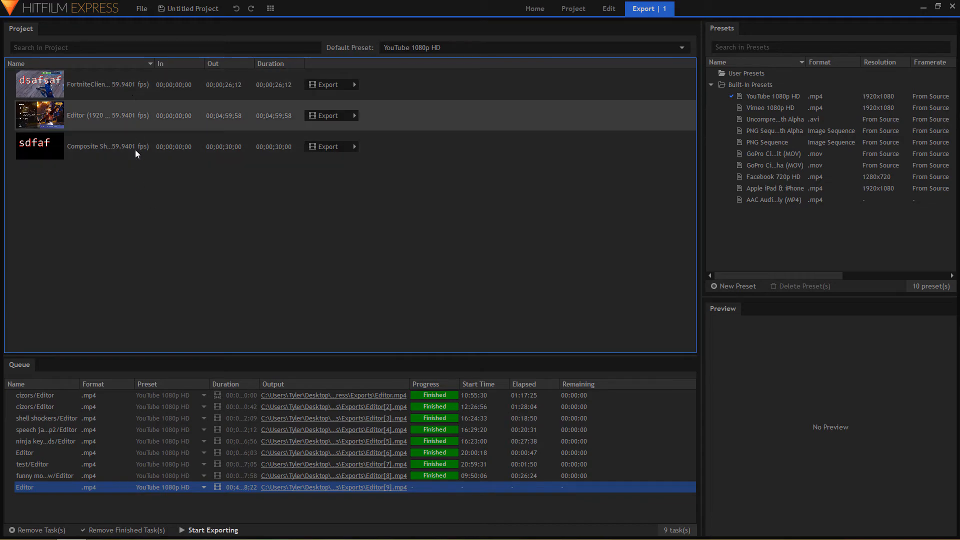
Step: Remove the finished tasks from the export queue and check the Editor task's output file settings without changing them
click(123, 530)
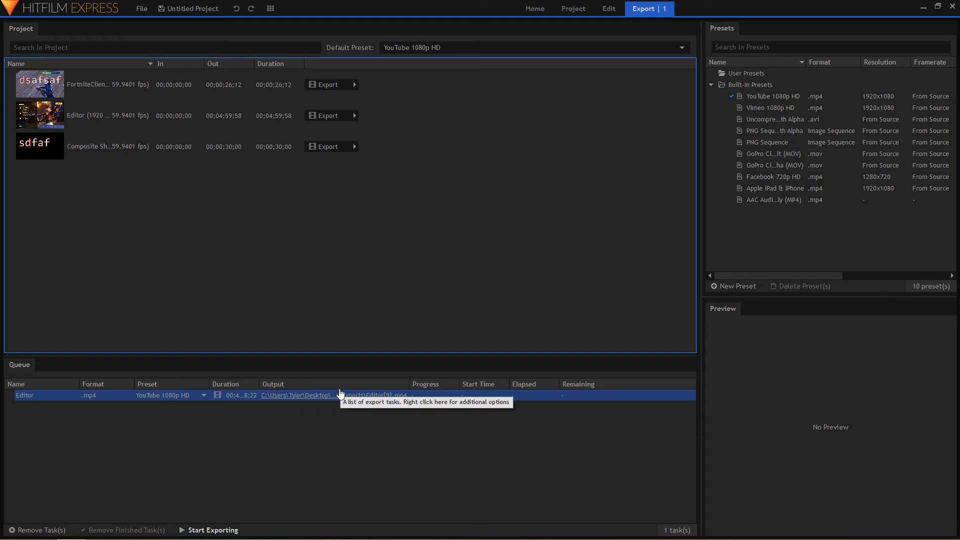
click(363, 395)
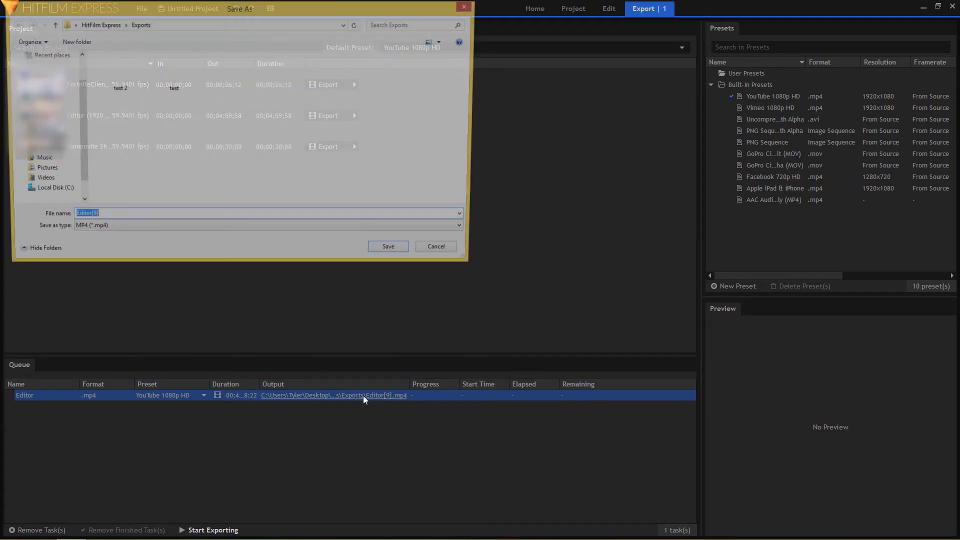
click(470, 5)
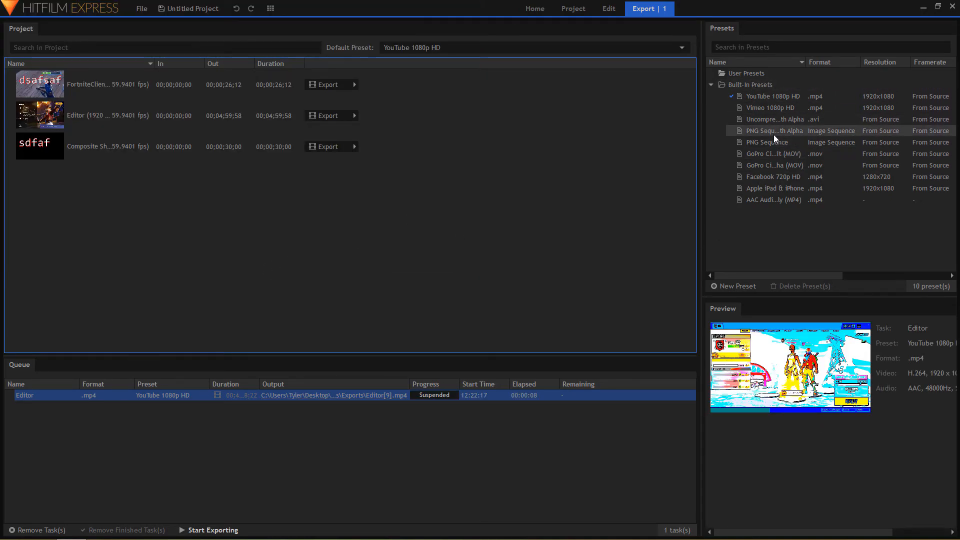
Step: Review the Vimeo 1080p HD and Facebook 720p HD presets, select YouTube 1080p HD, and resume exporting the Editor task
click(775, 111)
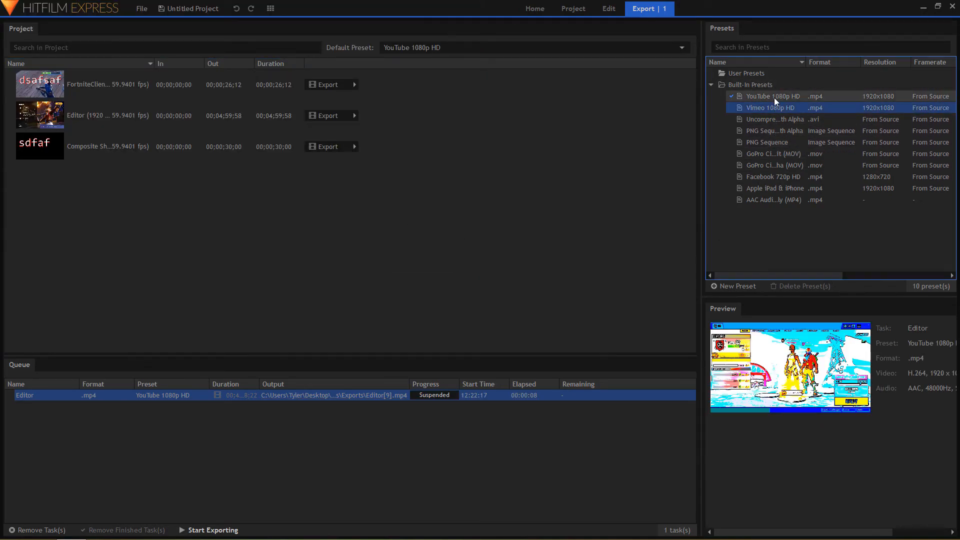
click(820, 177)
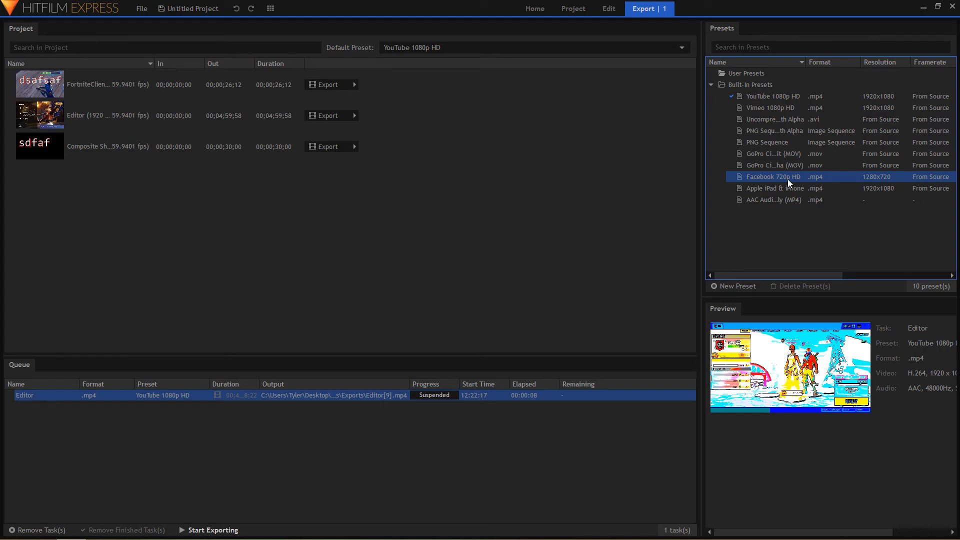
click(811, 98)
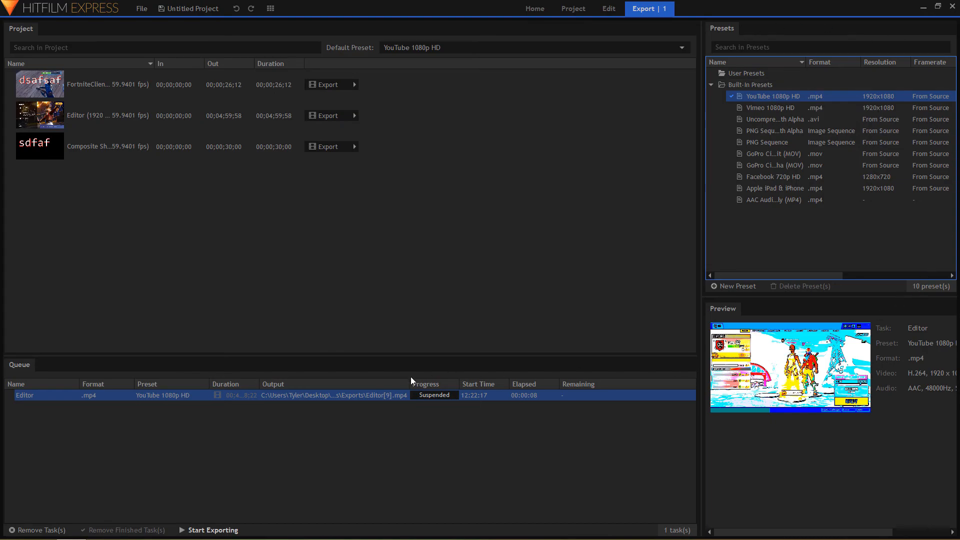
click(193, 532)
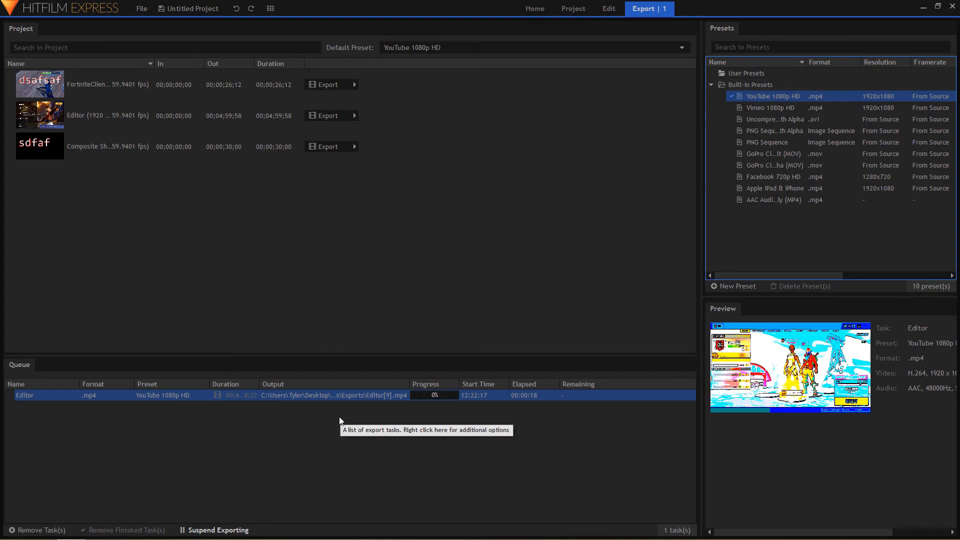